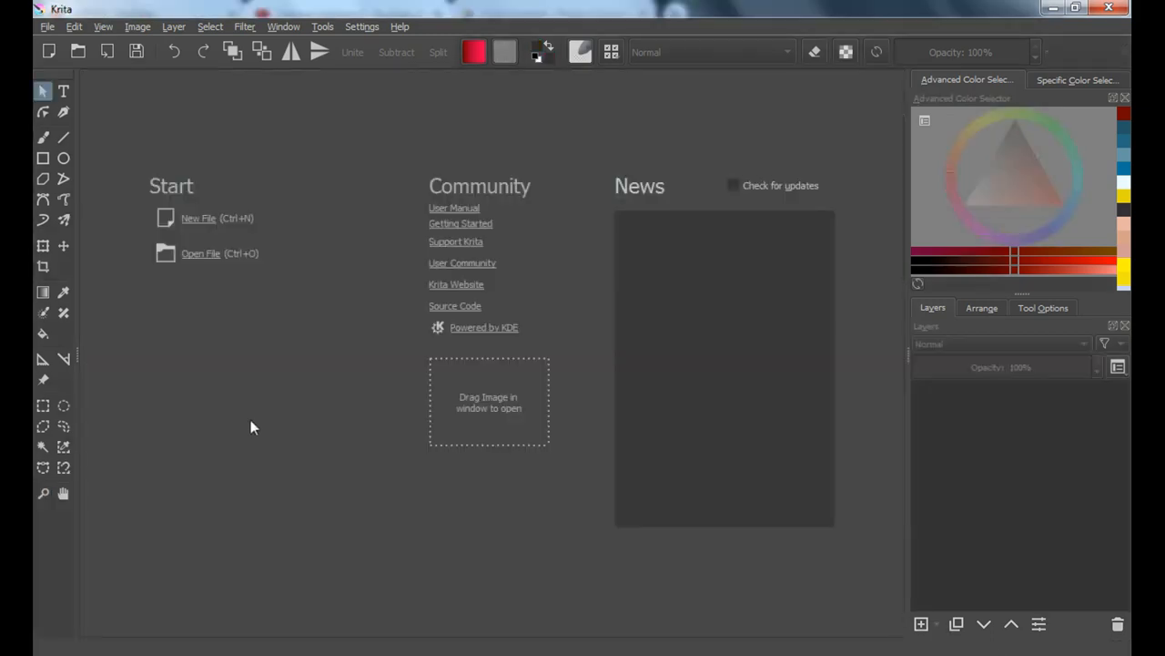
Create a 1000 by 1000 px document and import the "kakatua edit" image as a new layer
{"action": "left_click", "coordinate": [193, 221]}
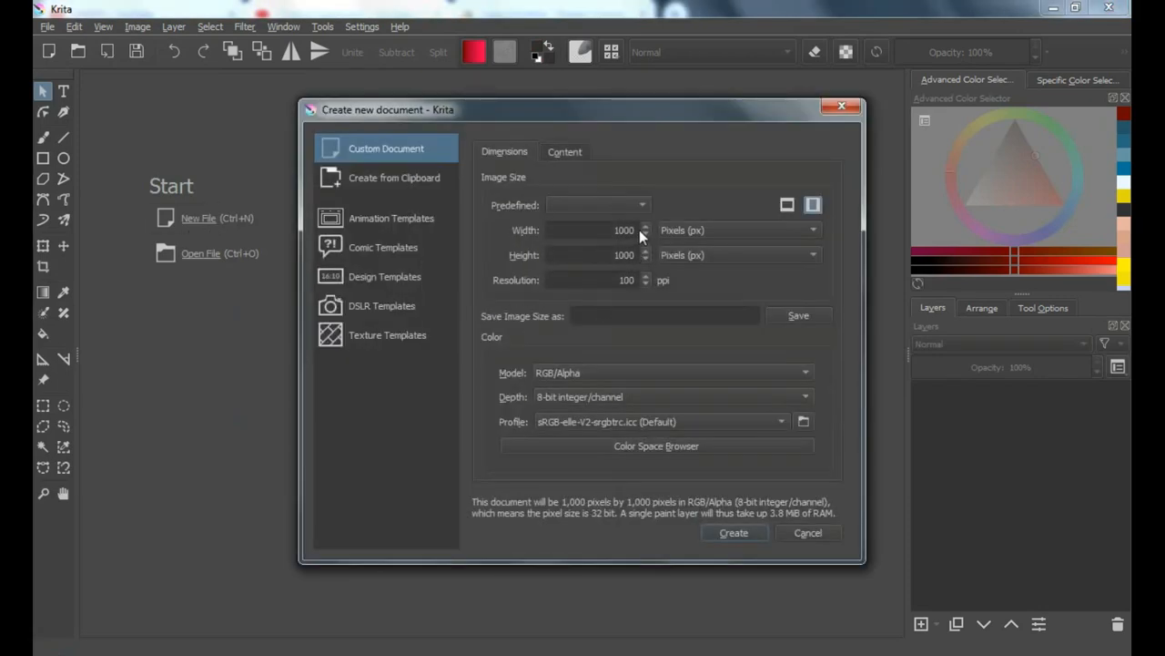
{"action": "left_click", "coordinate": [731, 533]}
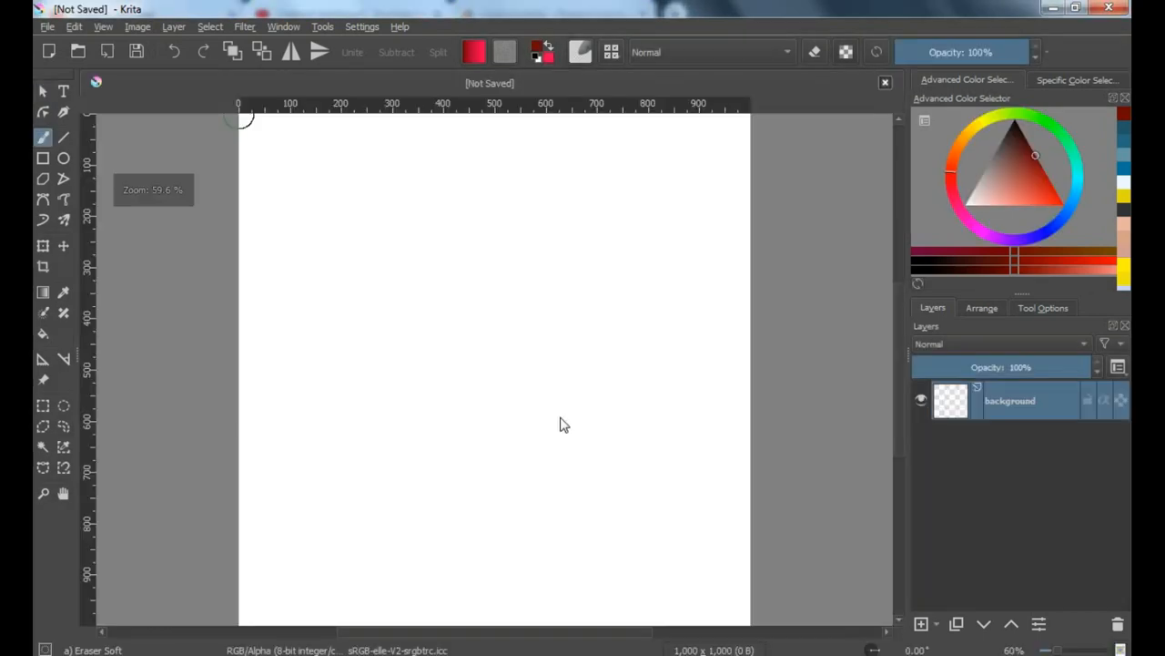
{"action": "left_click", "coordinate": [173, 27]}
{"action": "mouse_move", "coordinate": [197, 117]}
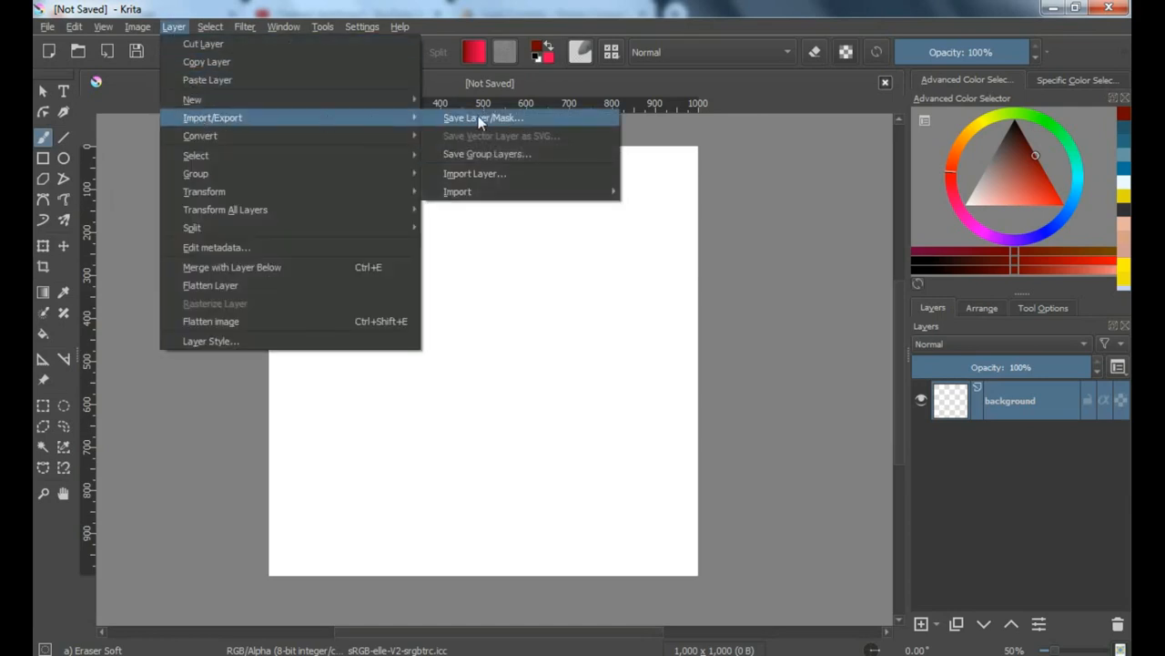
{"action": "left_click", "coordinate": [486, 175]}
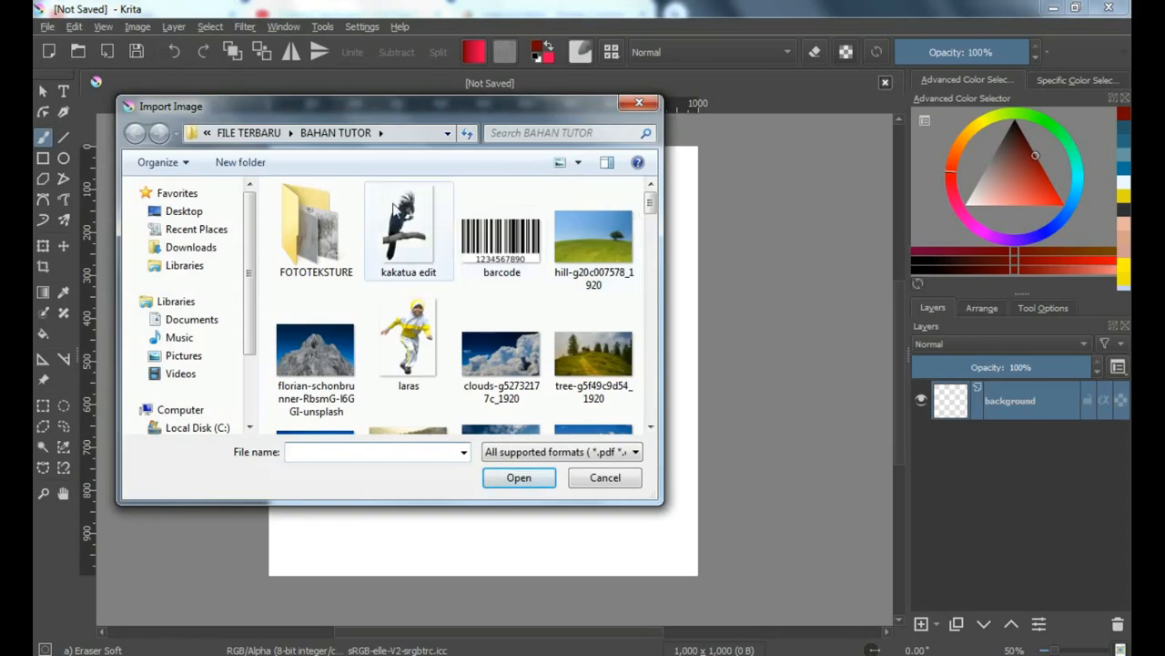
{"action": "left_click", "coordinate": [414, 246]}
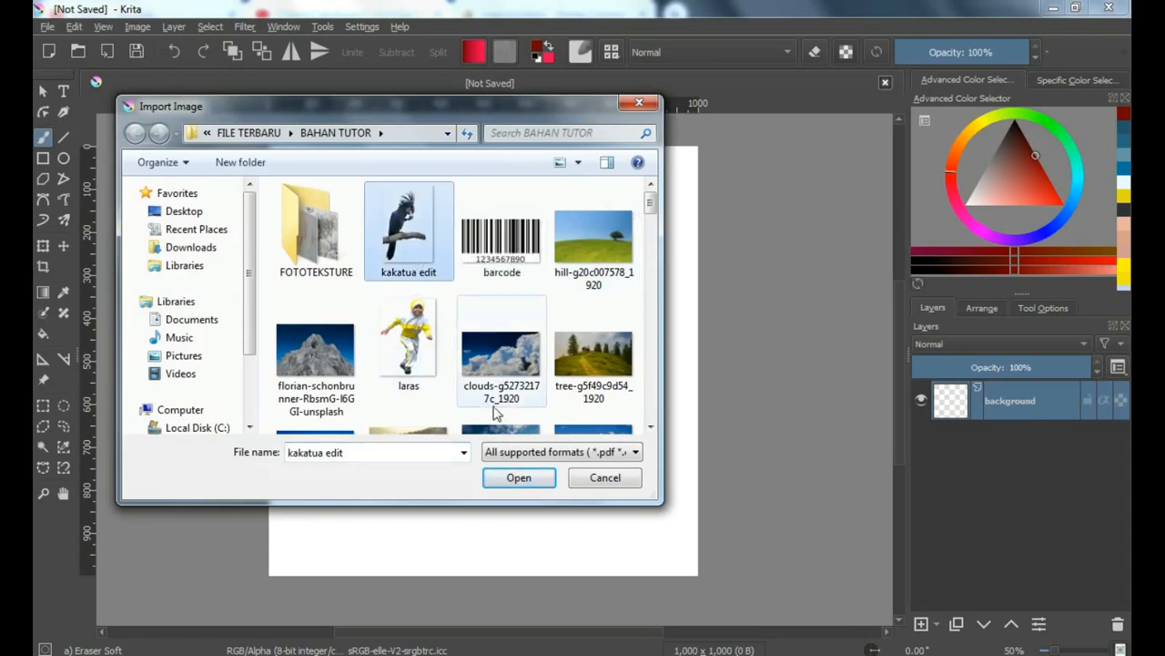
{"action": "left_click", "coordinate": [519, 479]}
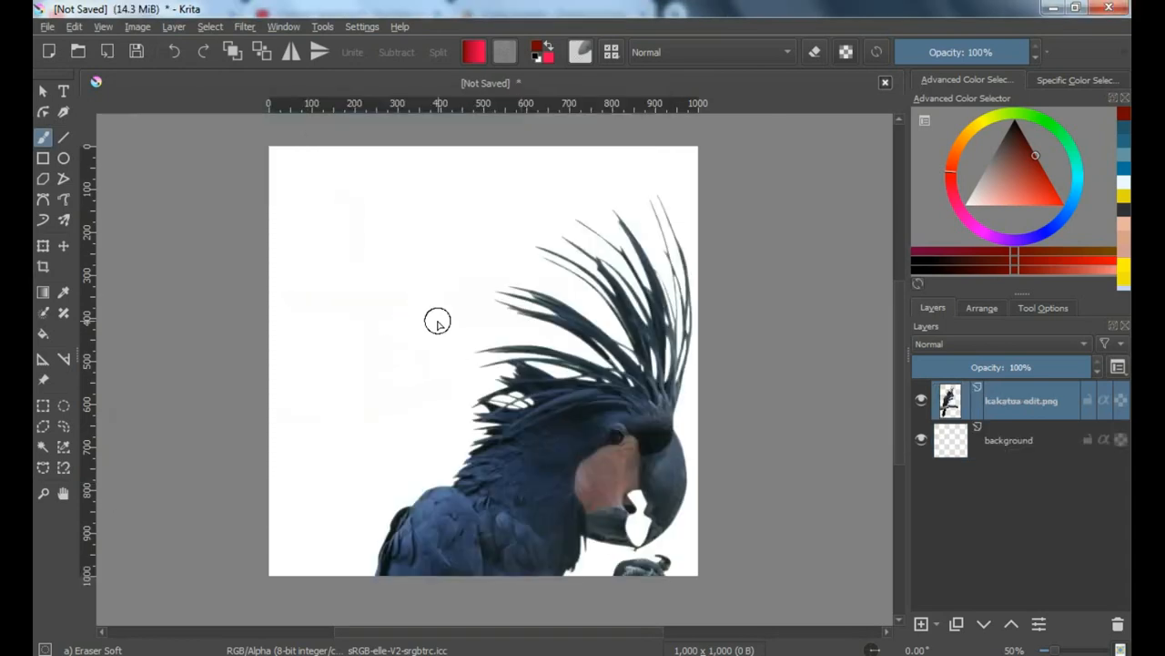
Scale down the cockatoo layer and place it against the canvas's left edge with the branch inside the canvas
{"action": "scroll", "coordinate": [437, 320], "scroll_direction": "down", "scroll_amount": 1}
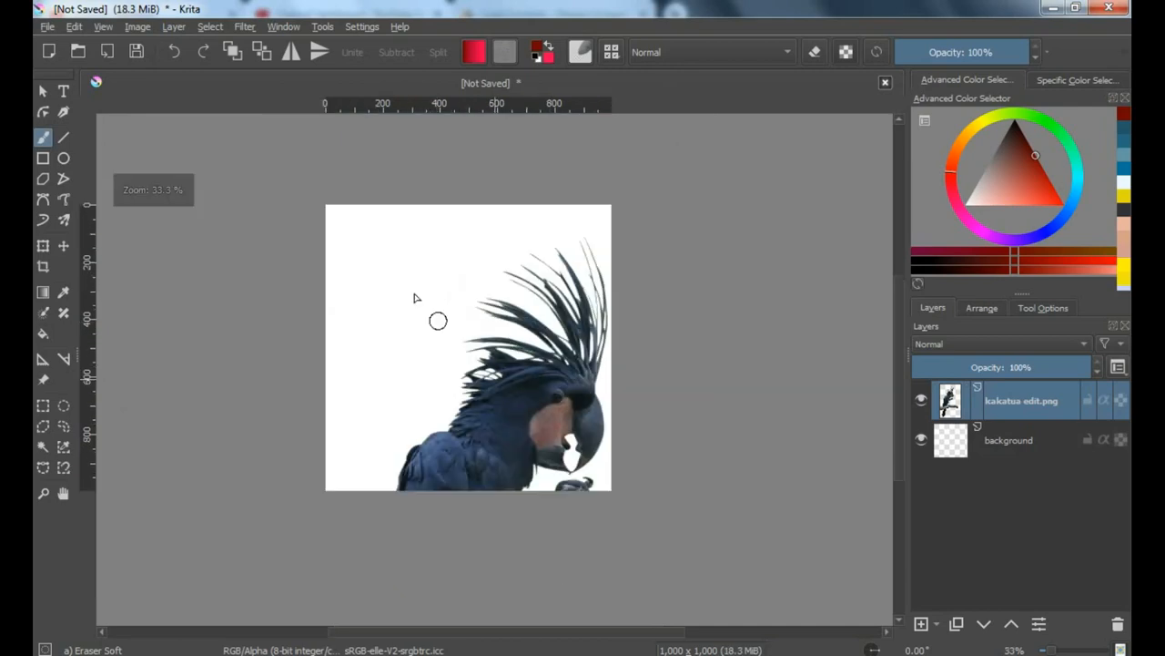
{"action": "left_click", "coordinate": [41, 247]}
{"action": "left_click_drag", "start_coordinate": [714, 238], "coordinate": [589, 350]}
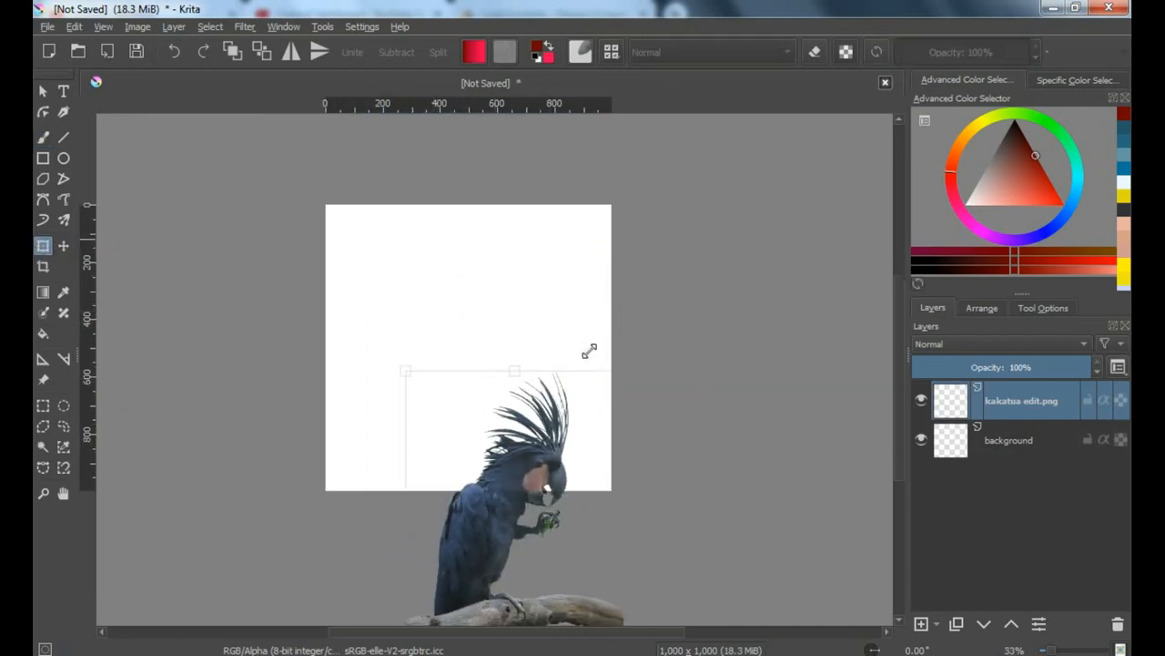
{"action": "left_click_drag", "start_coordinate": [489, 482], "coordinate": [410, 325]}
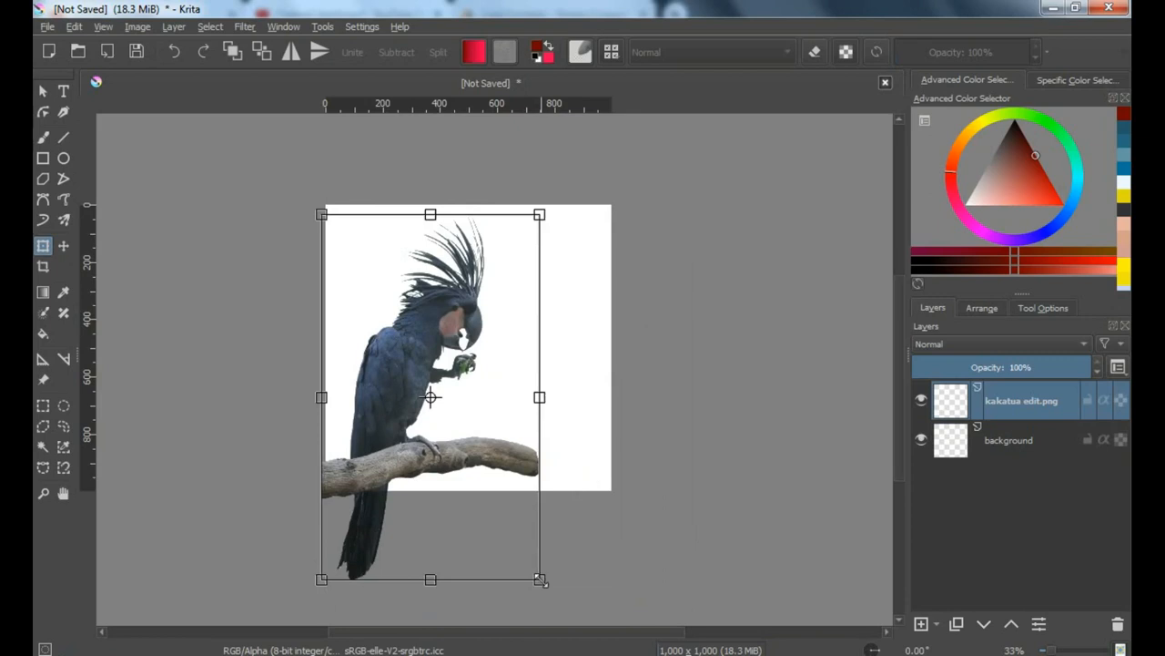
{"action": "left_click_drag", "start_coordinate": [541, 580], "coordinate": [501, 548]}
{"action": "left_click_drag", "start_coordinate": [395, 468], "coordinate": [375, 468]}
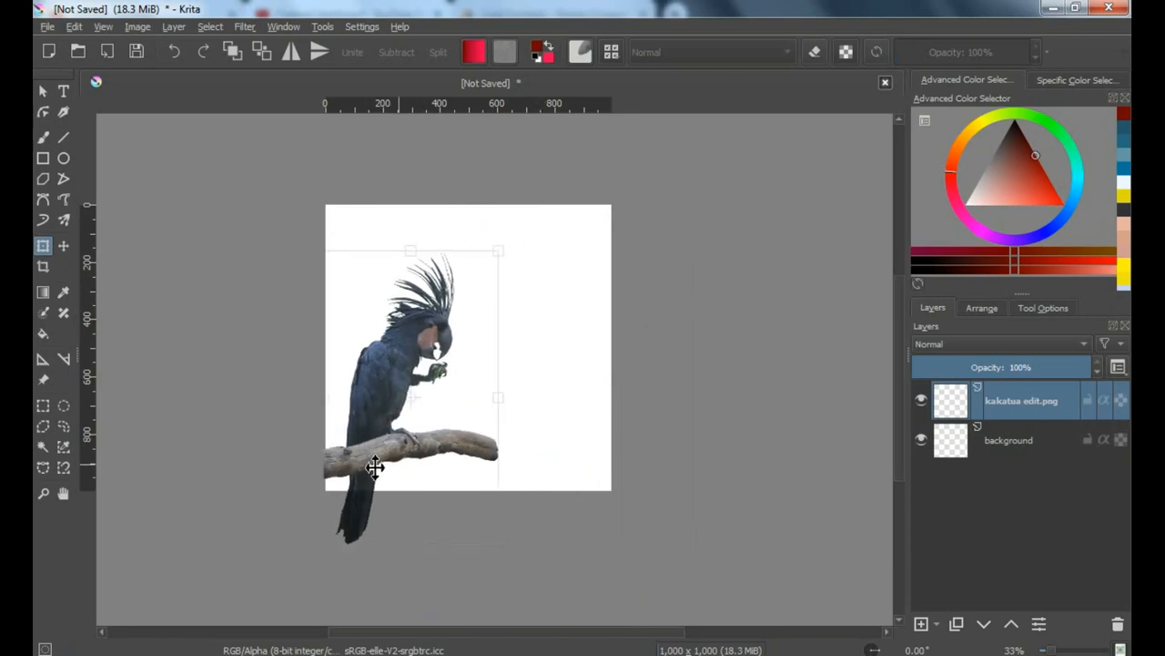
{"action": "scroll", "coordinate": [398, 396], "scroll_direction": "up", "scroll_amount": 1}
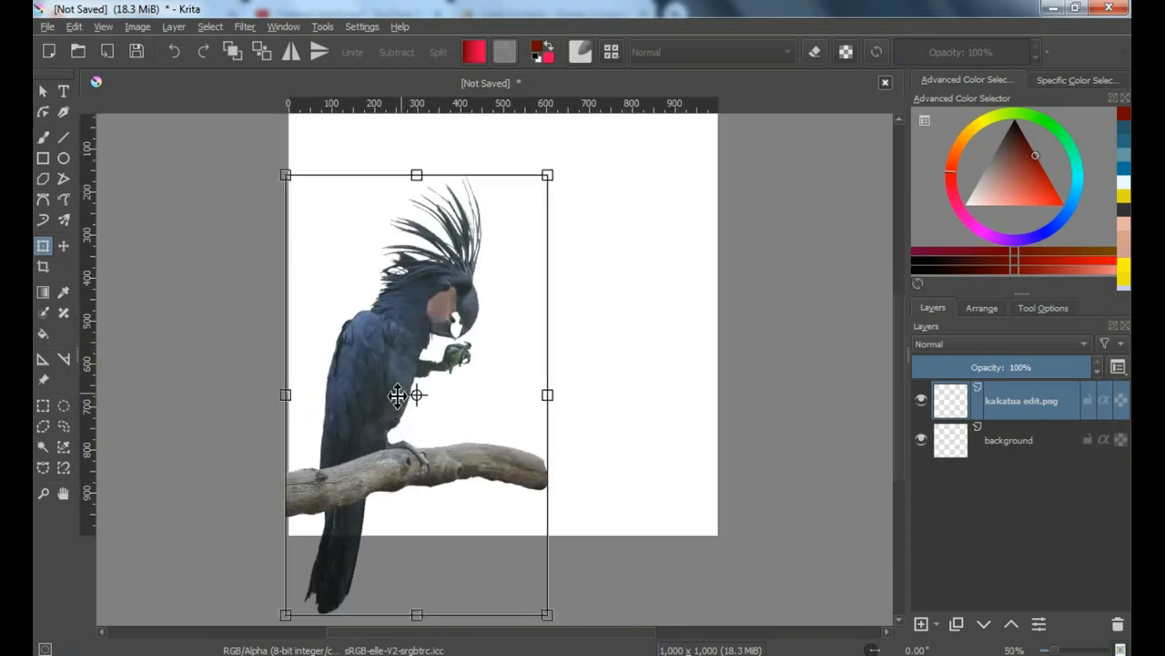
Draw a flat elliptical selection across the full width of the cockatoo's lower body, just above the legs
{"action": "left_click", "coordinate": [64, 407]}
{"action": "scroll", "coordinate": [369, 389], "scroll_direction": "up", "scroll_amount": 2}
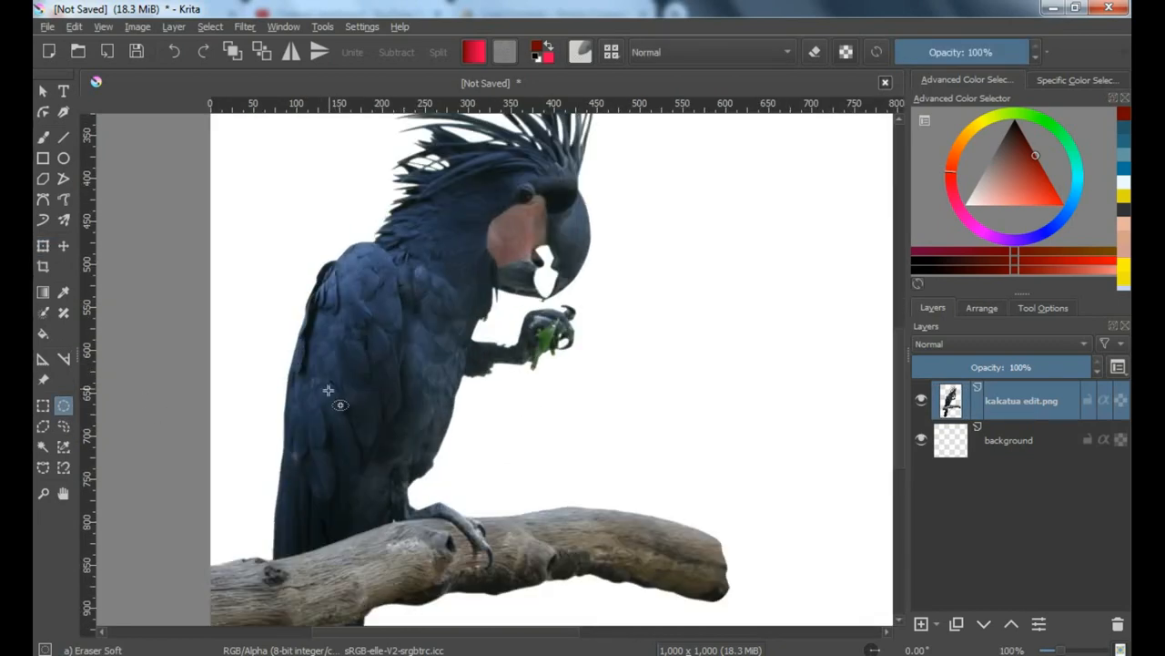
{"action": "scroll", "coordinate": [328, 390], "scroll_direction": "up", "scroll_amount": 2}
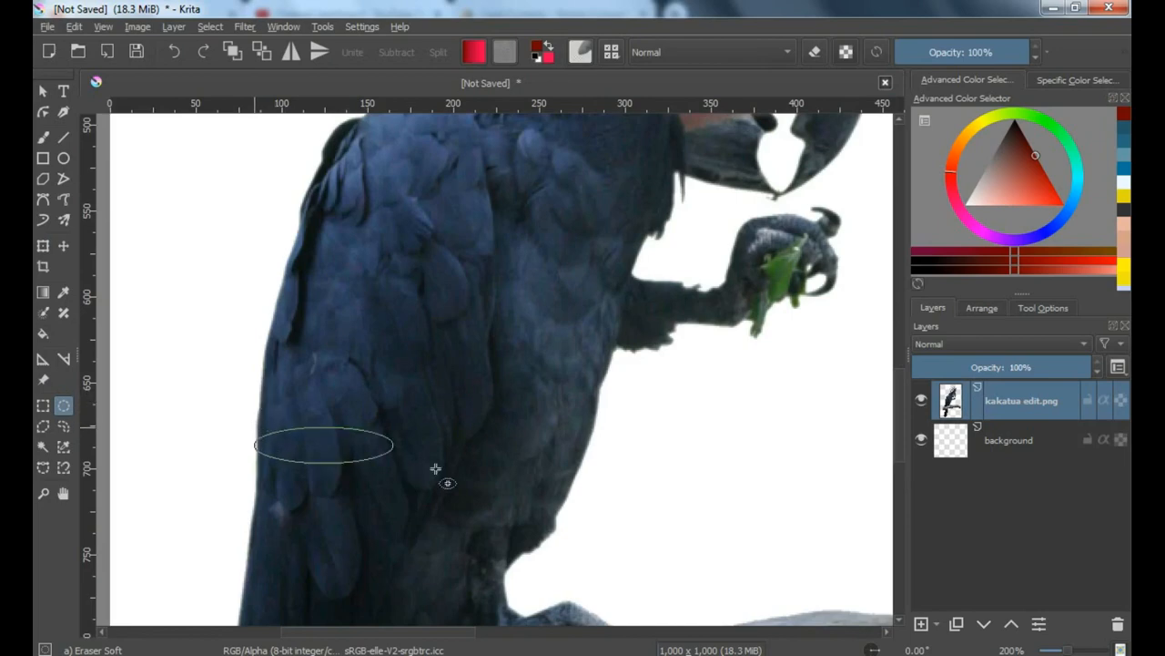
{"action": "left_click_drag", "start_coordinate": [435, 469], "coordinate": [580, 514]}
{"action": "scroll", "coordinate": [601, 371], "scroll_direction": "down", "scroll_amount": 3}
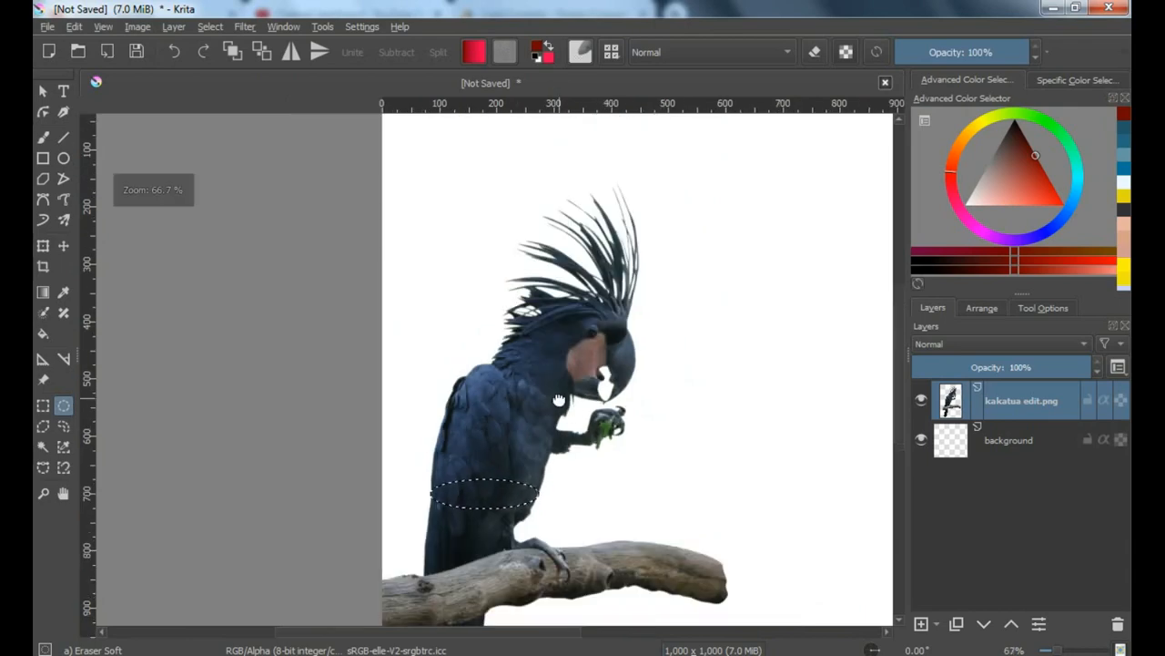
{"action": "left_click_drag", "start_coordinate": [559, 400], "coordinate": [533, 400]}
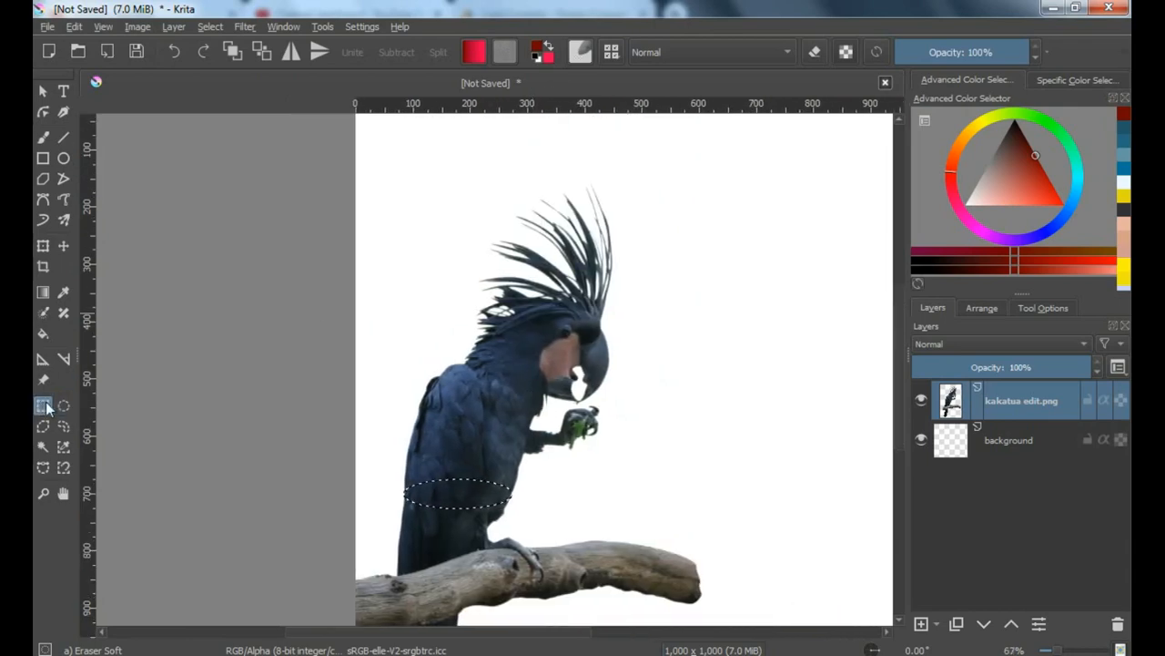
Add a rectangular selection of about 484 by 590 px covering the bird's upper body, ending at the ellipse's middle
{"action": "left_click", "coordinate": [1041, 309]}
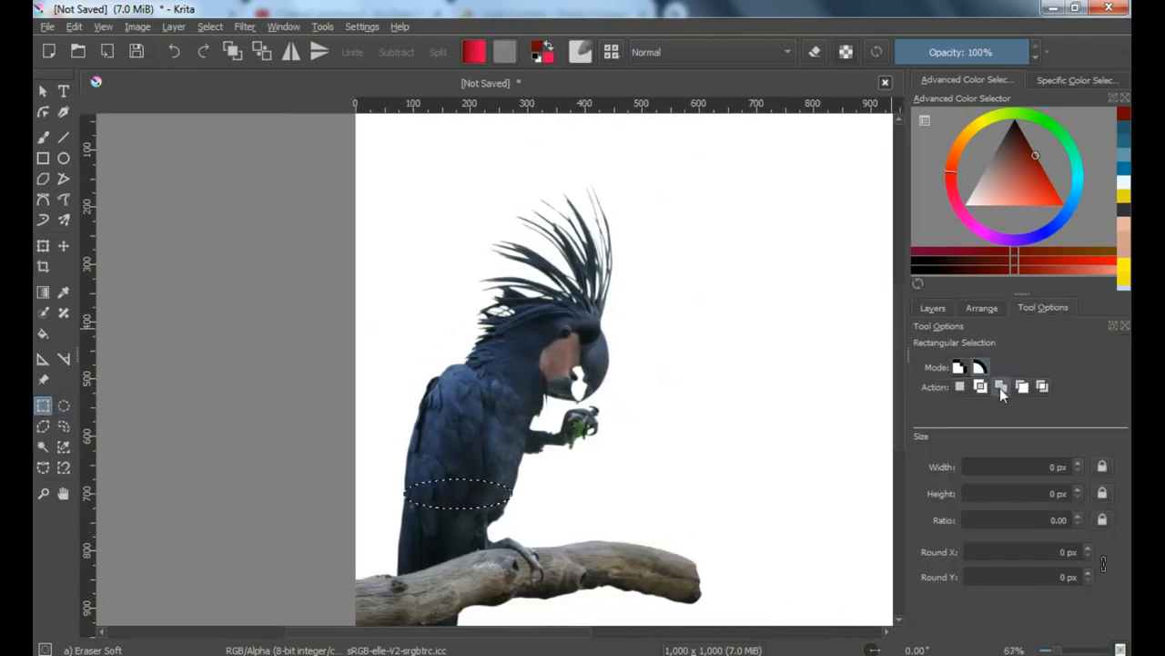
{"action": "scroll", "coordinate": [457, 422], "scroll_direction": "up", "scroll_amount": 1}
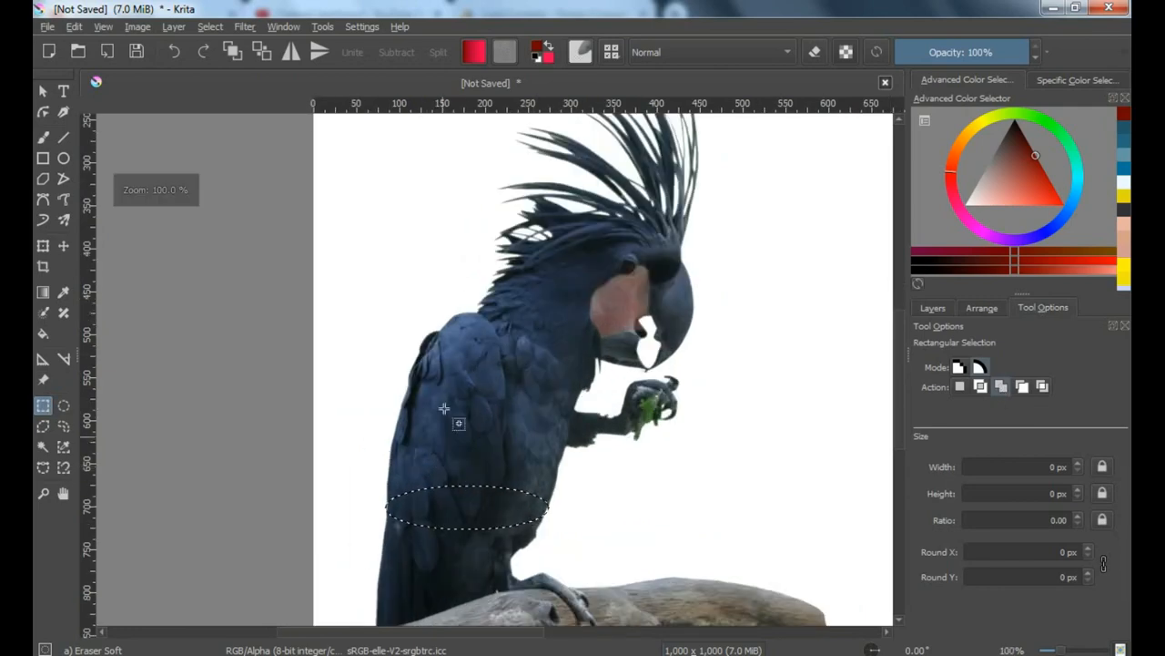
{"action": "scroll", "coordinate": [483, 332], "scroll_direction": "down", "scroll_amount": 1}
{"action": "left_click_drag", "start_coordinate": [372, 122], "coordinate": [649, 458]}
{"action": "scroll", "coordinate": [471, 454], "scroll_direction": "up", "scroll_amount": 3}
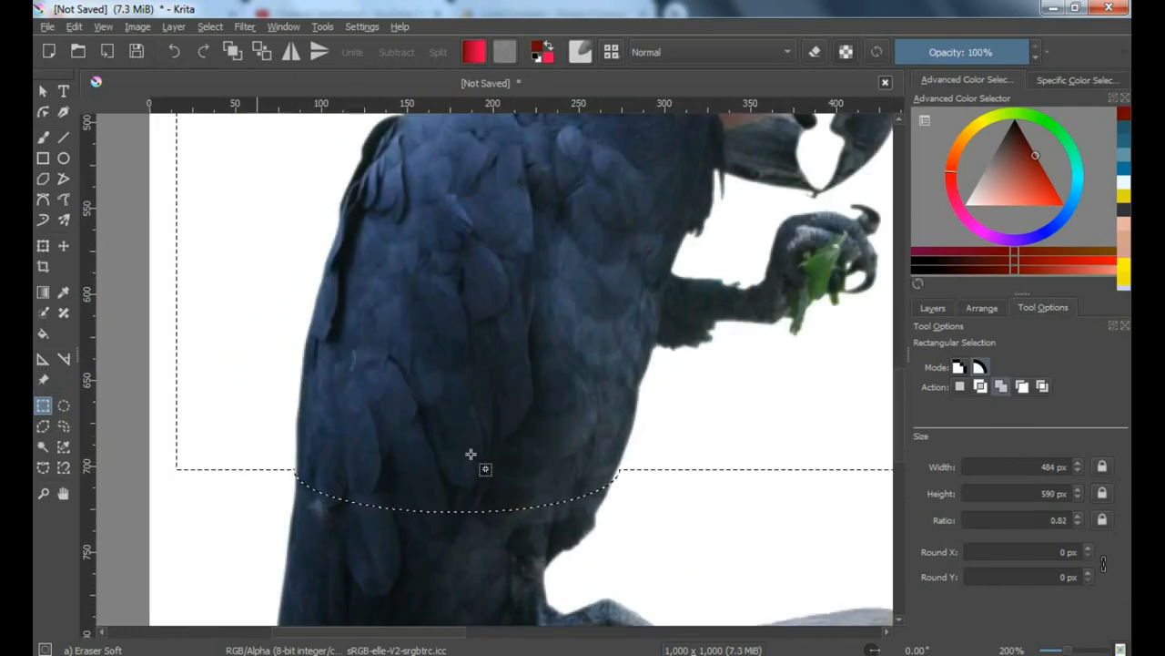
{"action": "scroll", "coordinate": [471, 455], "scroll_direction": "down", "scroll_amount": 3}
Cut the selected upper body, paste it as its own layer and clear the selection
{"action": "left_click", "coordinate": [73, 26]}
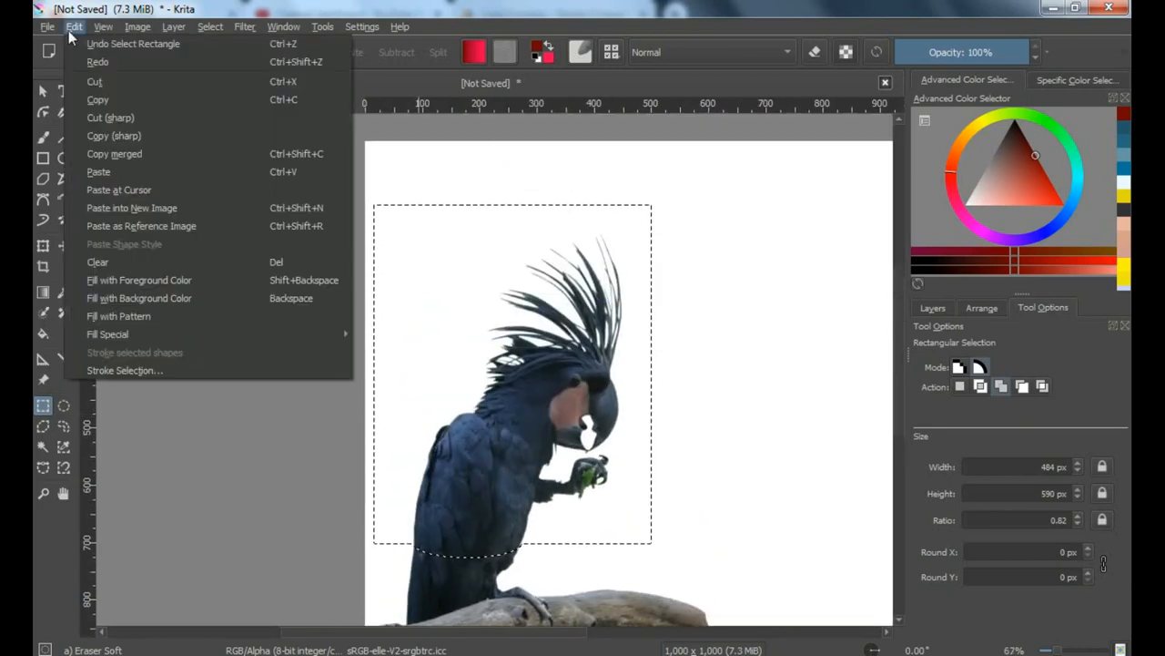
{"action": "left_click", "coordinate": [112, 83]}
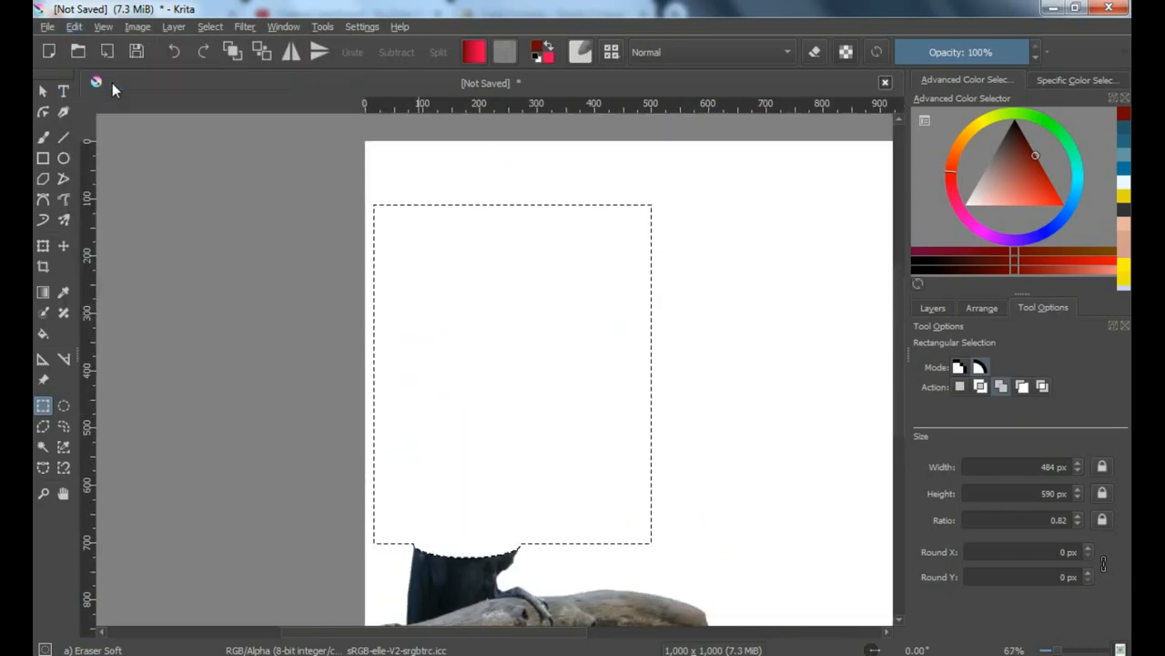
{"action": "left_click", "coordinate": [74, 26]}
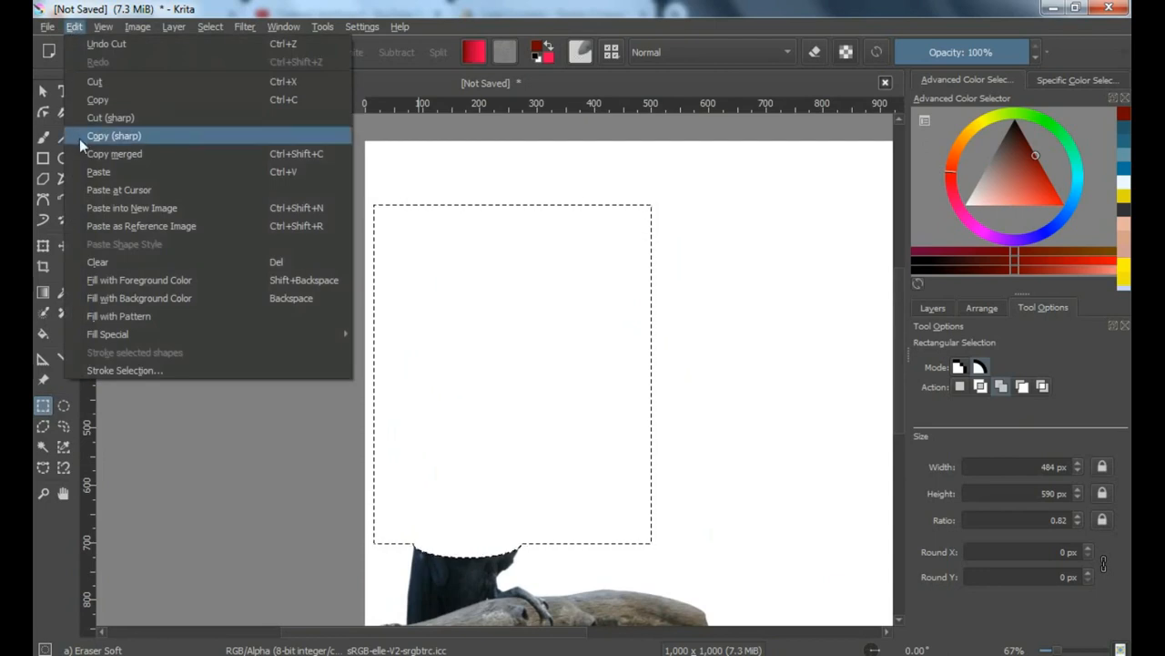
{"action": "left_click", "coordinate": [110, 172]}
{"action": "scroll", "coordinate": [542, 546], "scroll_direction": "up", "scroll_amount": 2}
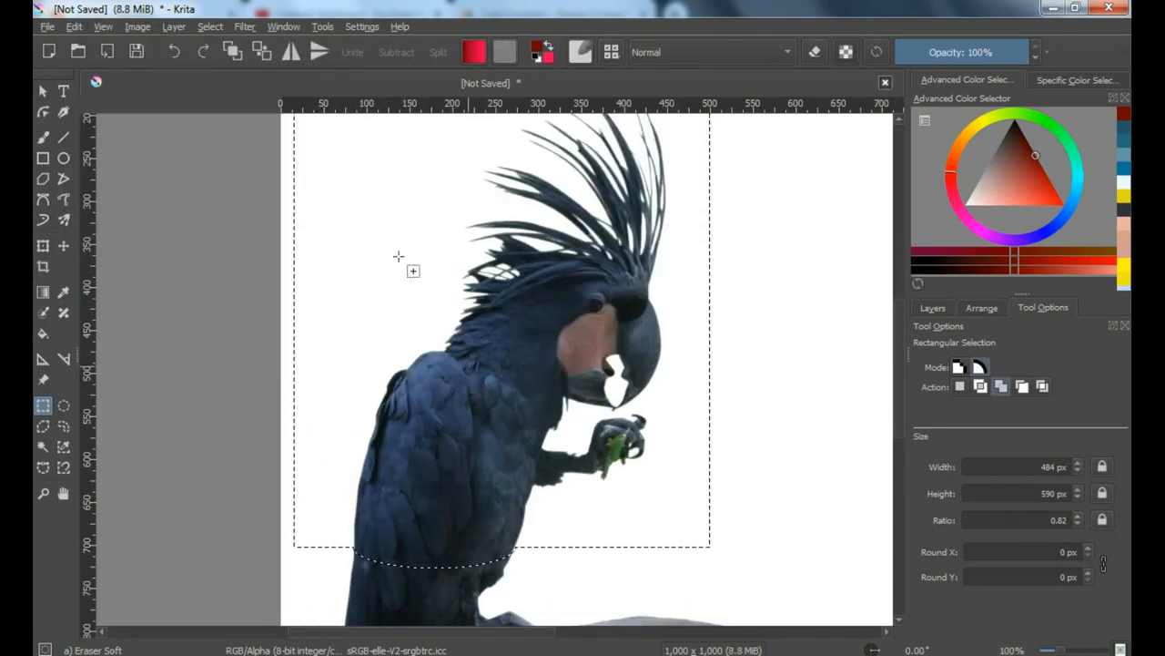
{"action": "left_click", "coordinate": [208, 26]}
{"action": "left_click", "coordinate": [235, 61]}
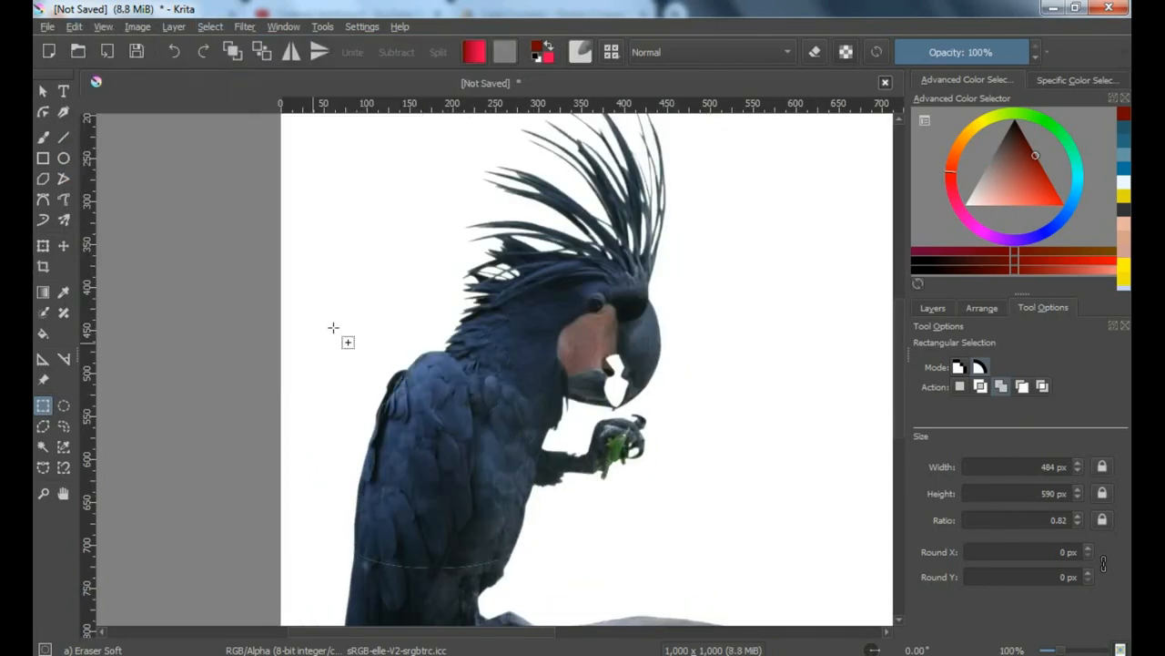
Move the pasted upper body up to X 84 px, Y 135 px, opening a gap above the lower body
{"action": "scroll", "coordinate": [311, 324], "scroll_direction": "down", "scroll_amount": 1}
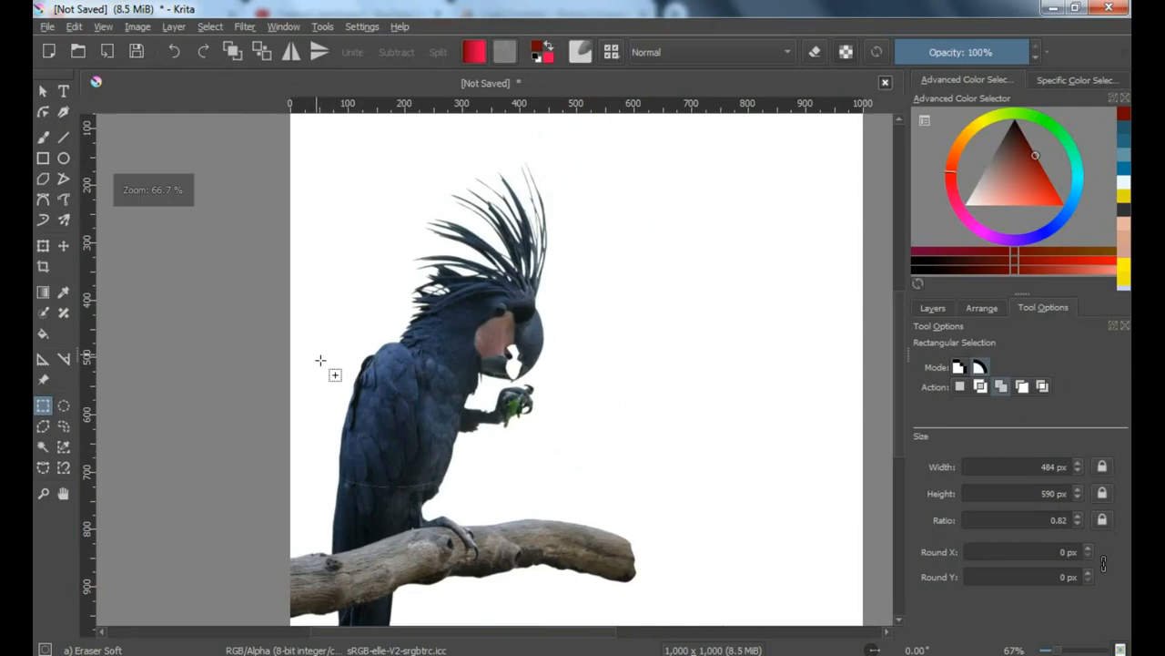
{"action": "left_click", "coordinate": [63, 245]}
{"action": "left_click", "coordinate": [383, 402]}
{"action": "scroll", "coordinate": [387, 428], "scroll_direction": "up", "scroll_amount": 1}
{"action": "left_click_drag", "start_coordinate": [391, 468], "coordinate": [393, 444]}
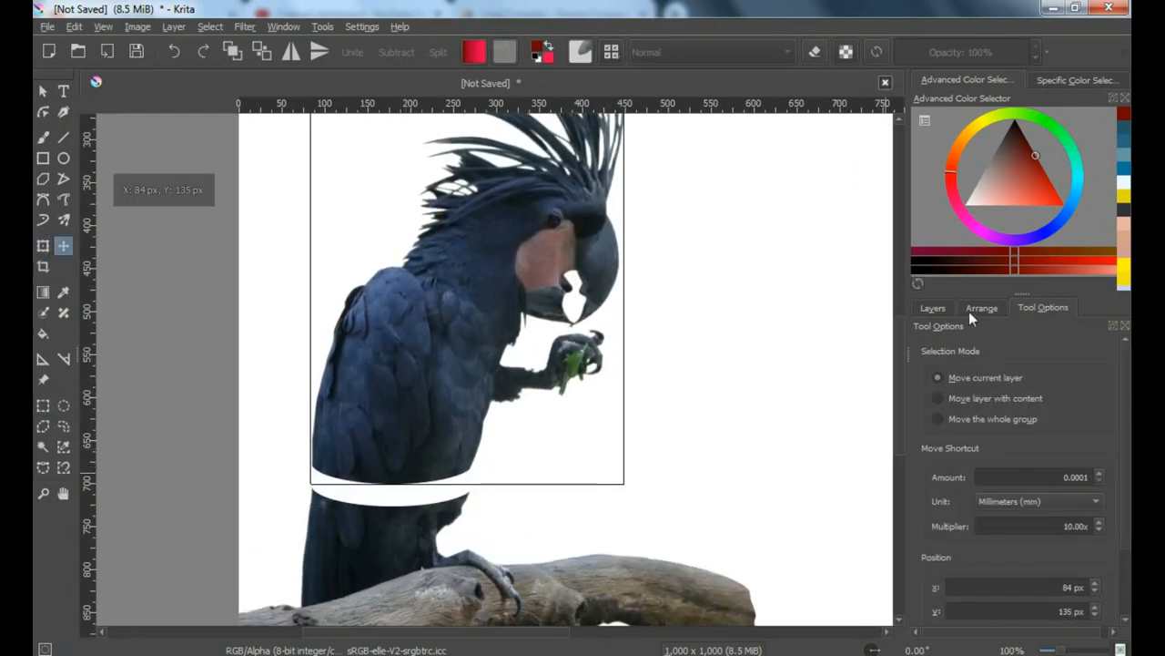
On the kakatua edit.png layer, draw an elliptical selection over the gap, fitted to the lower body's curved cut edge
{"action": "left_click", "coordinate": [935, 307]}
{"action": "left_click", "coordinate": [989, 439]}
{"action": "scroll", "coordinate": [386, 498], "scroll_direction": "up", "scroll_amount": 3}
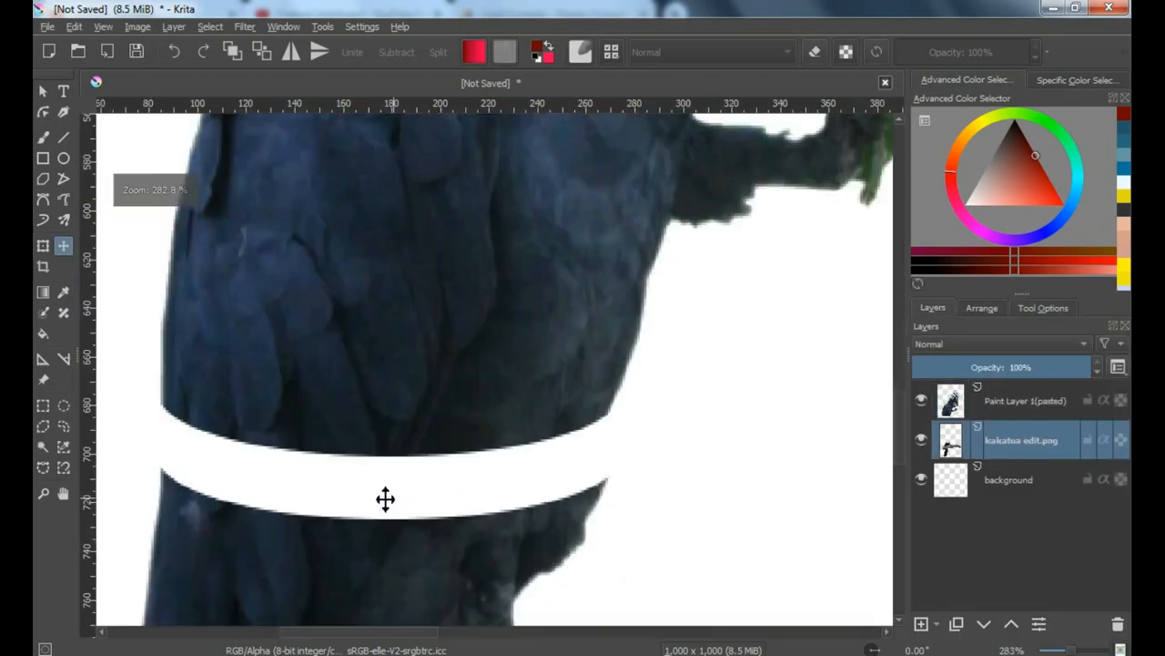
{"action": "left_click", "coordinate": [64, 406]}
{"action": "left_click_drag", "start_coordinate": [160, 409], "coordinate": [613, 525]}
{"action": "scroll", "coordinate": [392, 528], "scroll_direction": "up", "scroll_amount": 1}
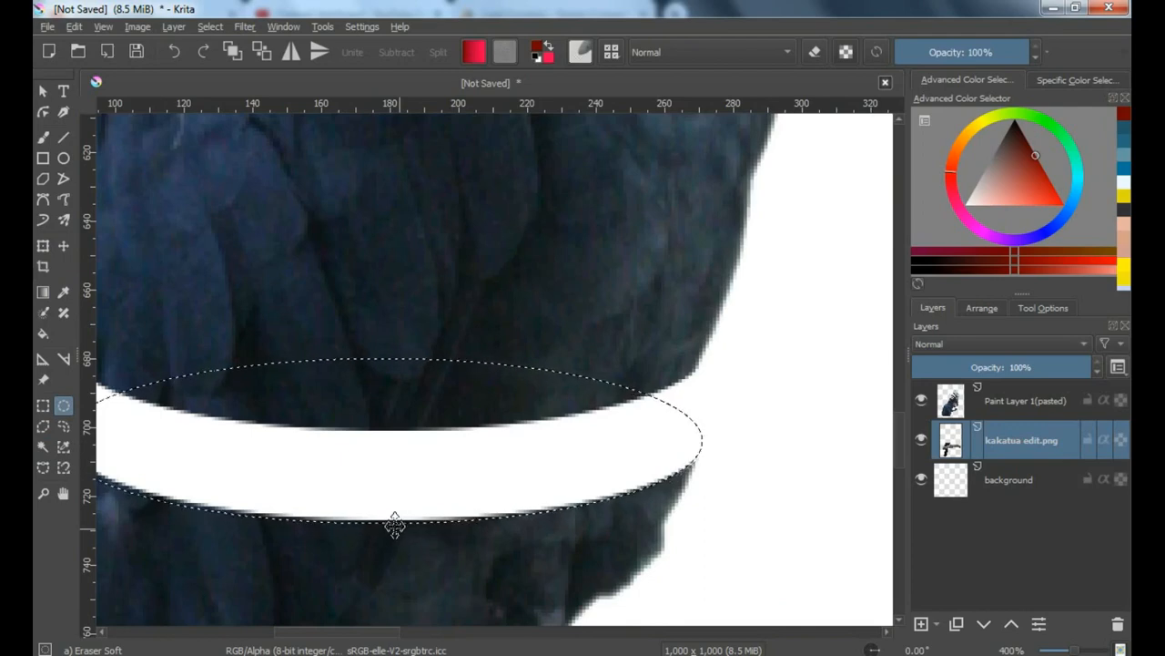
{"action": "scroll", "coordinate": [398, 519], "scroll_direction": "down", "scroll_amount": 1}
{"action": "scroll", "coordinate": [173, 472], "scroll_direction": "up", "scroll_amount": 2}
{"action": "scroll", "coordinate": [173, 473], "scroll_direction": "up", "scroll_amount": 1}
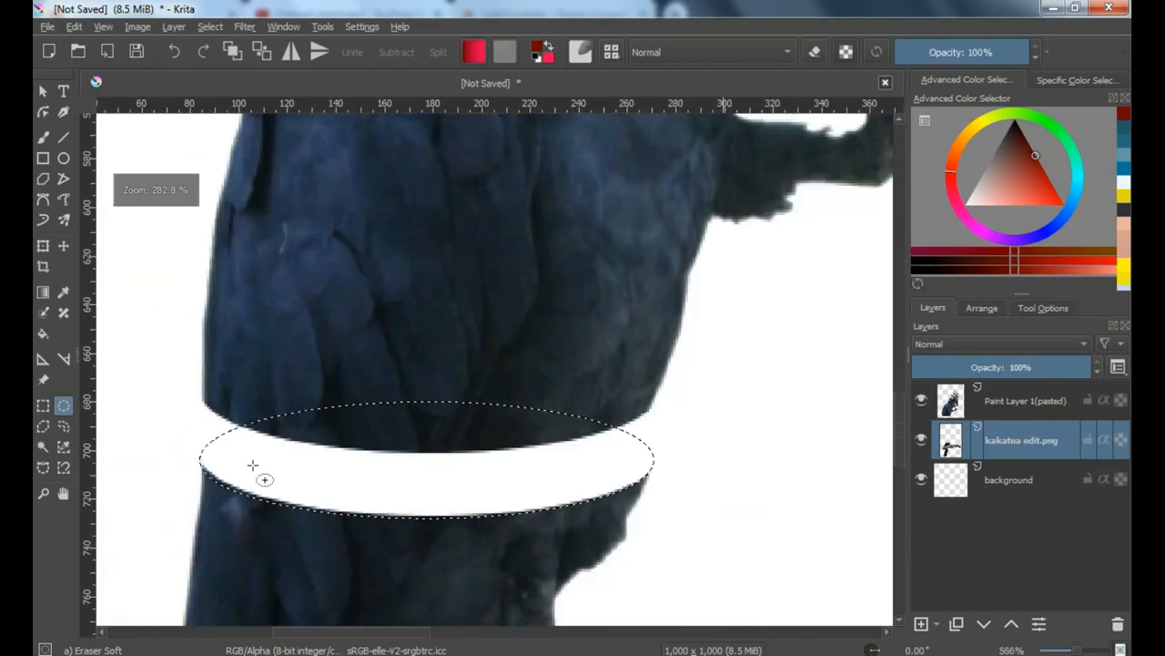
{"action": "scroll", "coordinate": [118, 455], "scroll_direction": "down", "scroll_amount": 3}
Fill the elliptical selection with the red Foreground to Background gradient from its darker left side, and clear the selection
{"action": "left_click", "coordinate": [42, 291]}
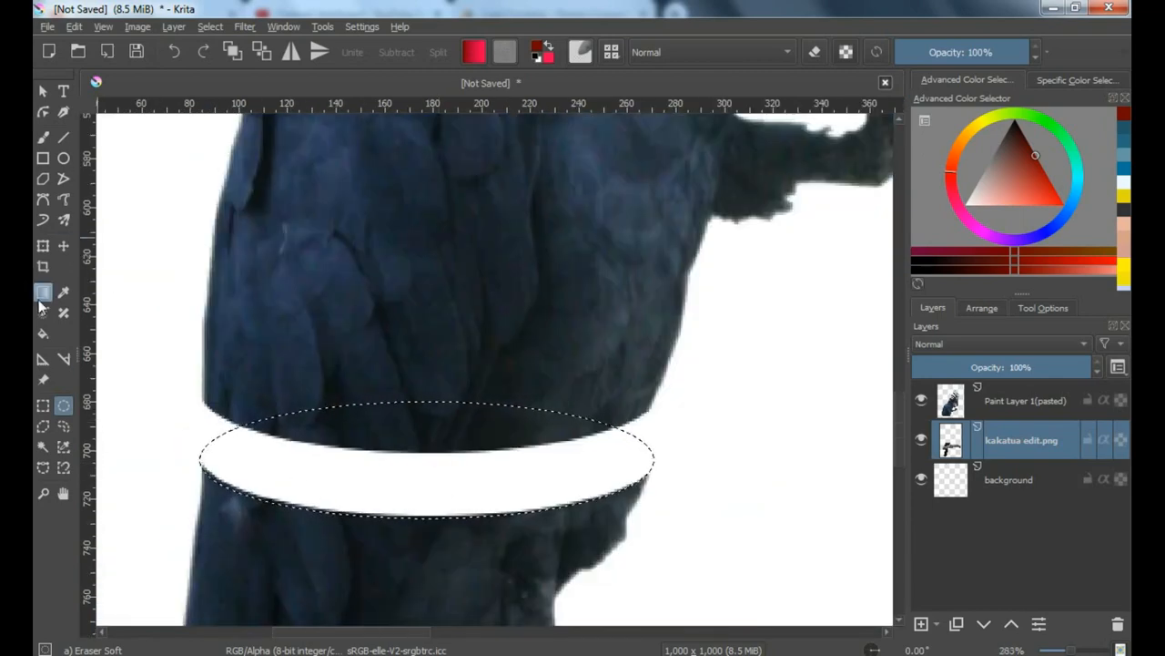
{"action": "left_click", "coordinate": [580, 52]}
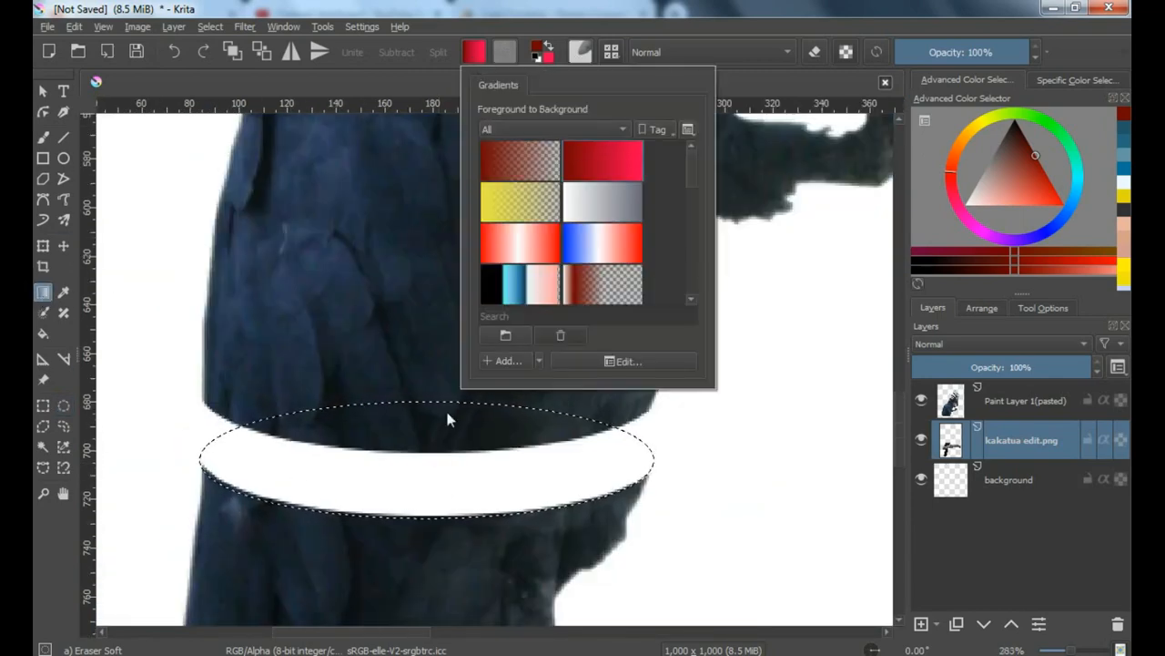
{"action": "mouse_move", "coordinate": [208, 447]}
{"action": "left_mouse_down"}
{"action": "mouse_move", "coordinate": [645, 453]}
{"action": "mouse_move", "coordinate": [198, 456]}
{"action": "left_mouse_up"}
{"action": "key", "text": "ctrl+z"}
{"action": "scroll", "coordinate": [322, 435], "scroll_direction": "down", "scroll_amount": 2}
{"action": "left_click_drag", "start_coordinate": [393, 364], "coordinate": [449, 443]}
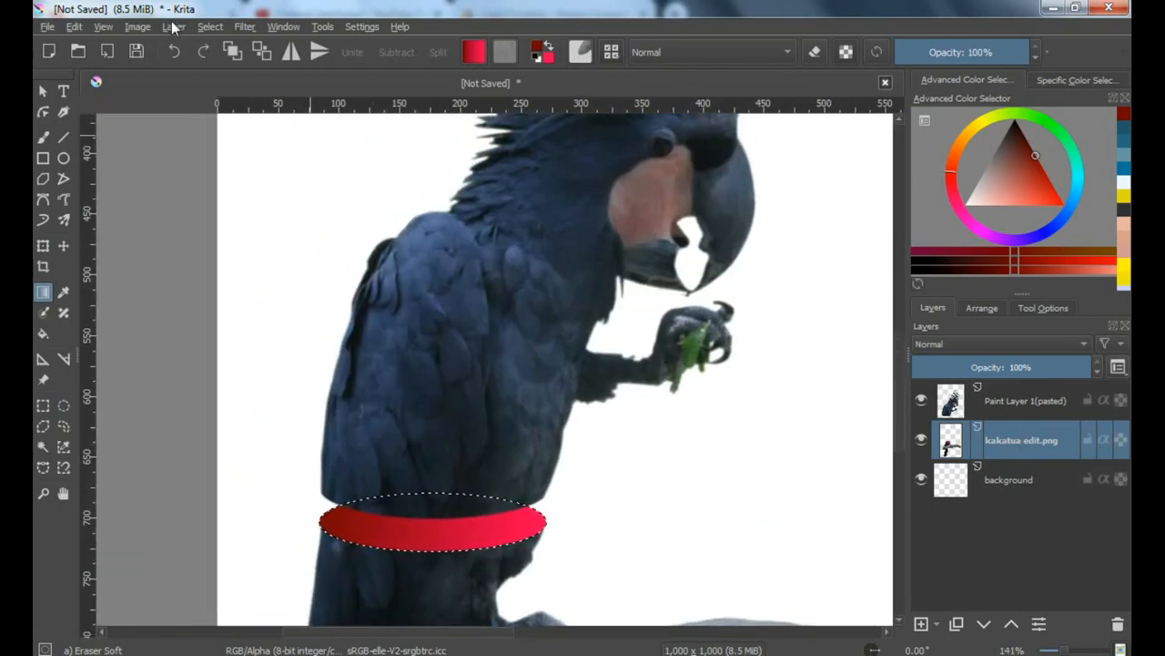
{"action": "left_click", "coordinate": [211, 26]}
{"action": "left_click", "coordinate": [249, 60]}
On the pasted upper body layer, draw an elliptical selection across the bird's body above the red cut surface
{"action": "scroll", "coordinate": [436, 331], "scroll_direction": "down", "scroll_amount": 1}
{"action": "left_click_drag", "start_coordinate": [474, 312], "coordinate": [476, 351]}
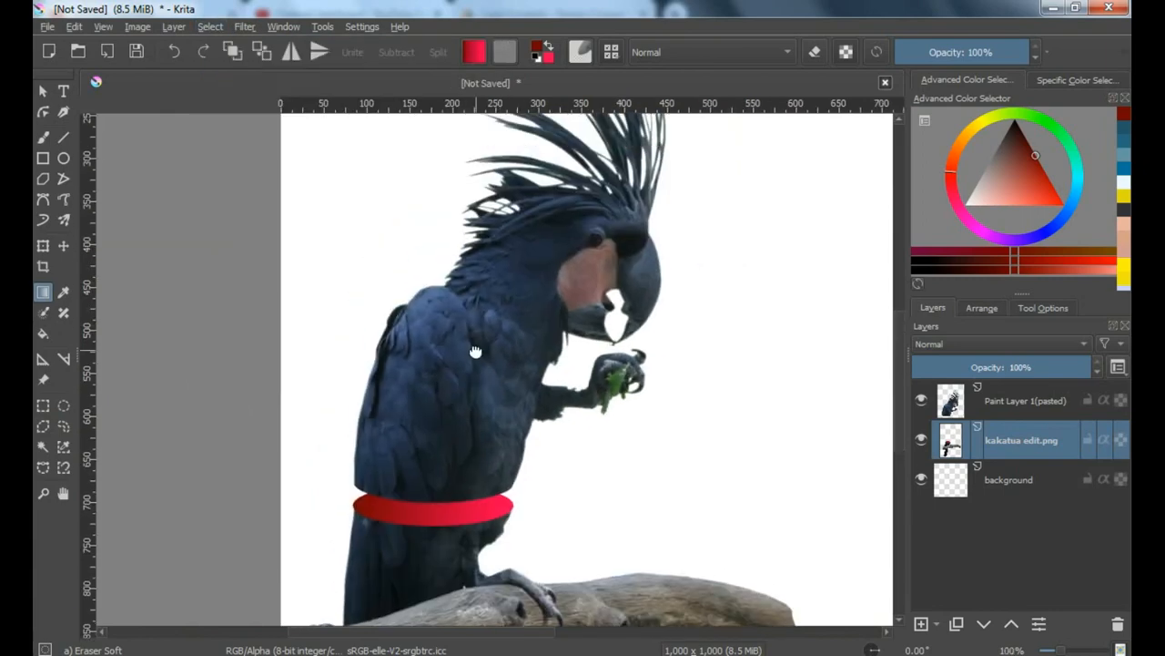
{"action": "left_click", "coordinate": [989, 403]}
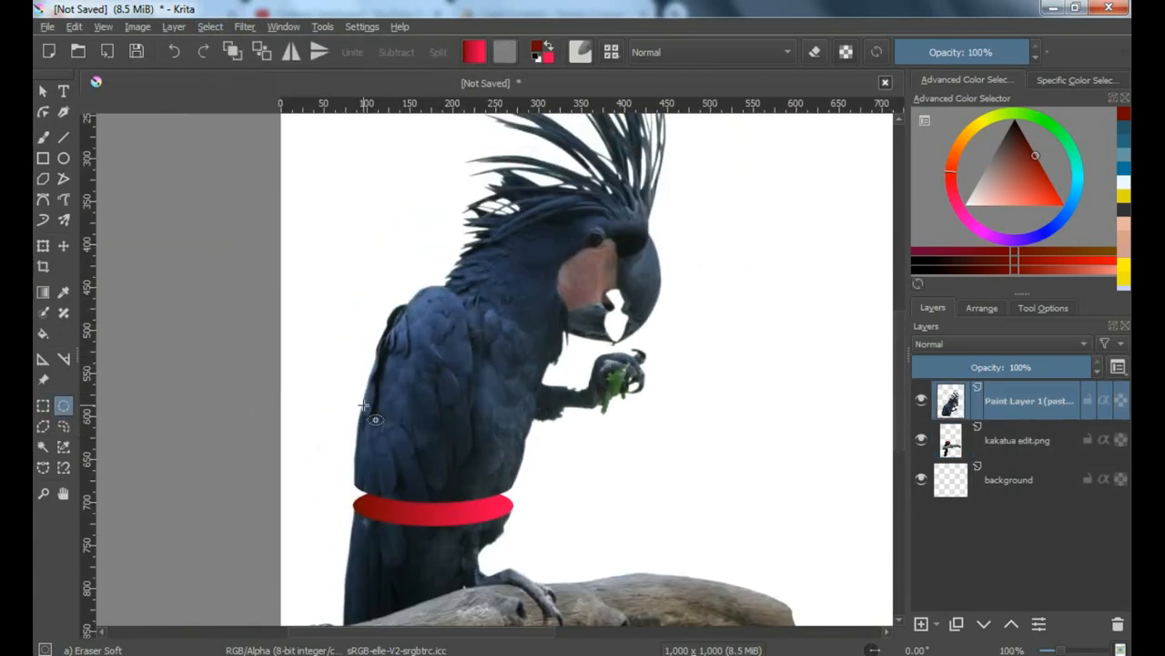
{"action": "left_click_drag", "start_coordinate": [493, 430], "coordinate": [530, 451]}
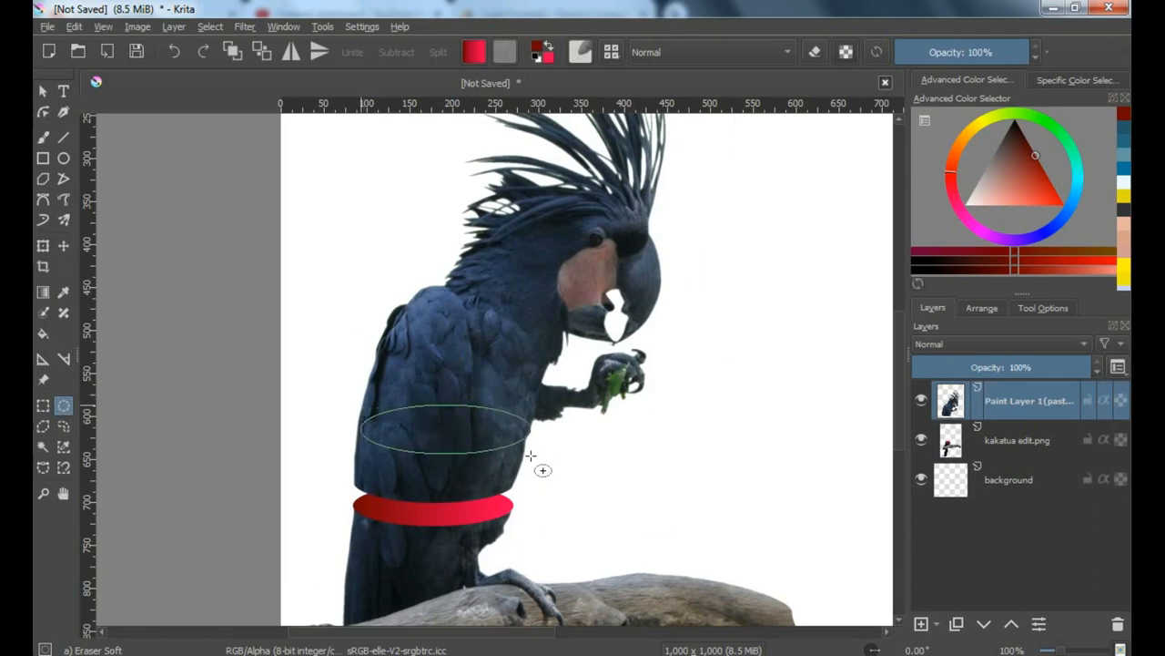
{"action": "scroll", "coordinate": [357, 437], "scroll_direction": "up", "scroll_amount": 2}
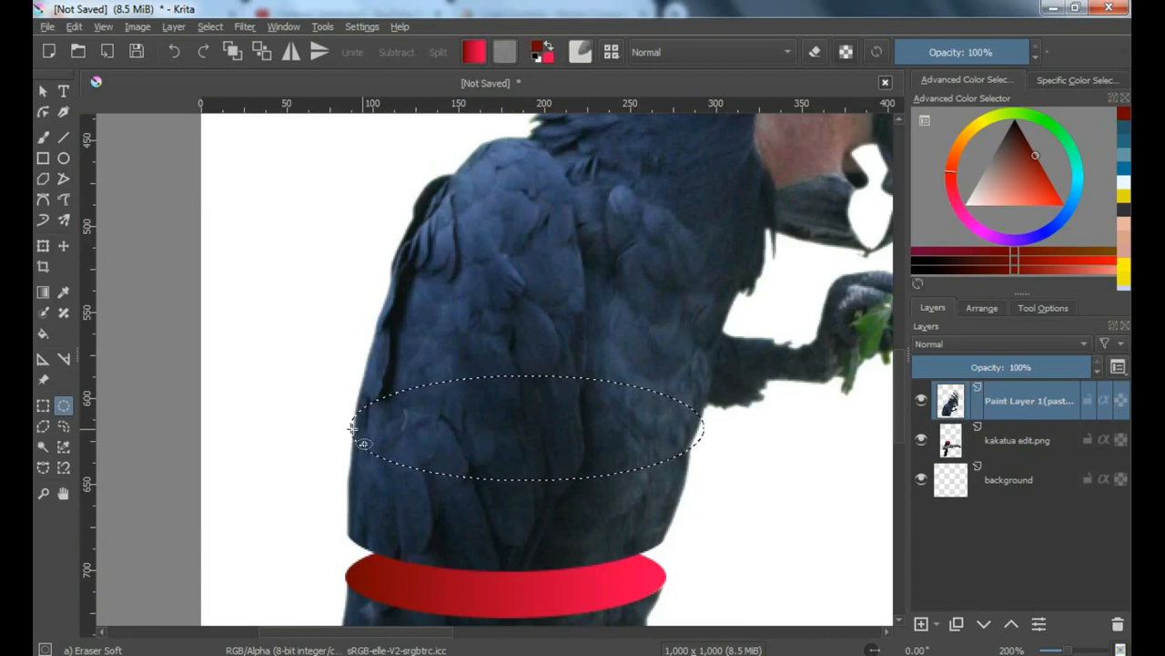
Add a rectangular selection around the bird's head and upper body to the existing elliptical selection
{"action": "scroll", "coordinate": [377, 291], "scroll_direction": "down", "scroll_amount": 3}
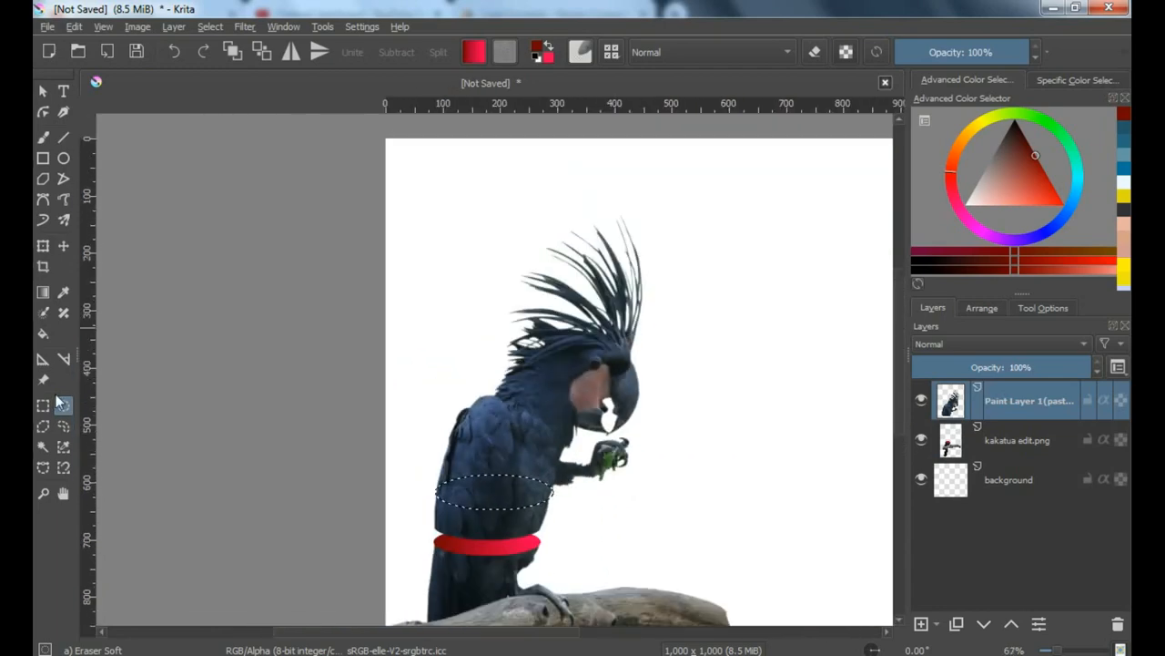
{"action": "left_click", "coordinate": [43, 406]}
{"action": "left_click_drag", "start_coordinate": [386, 181], "coordinate": [692, 491]}
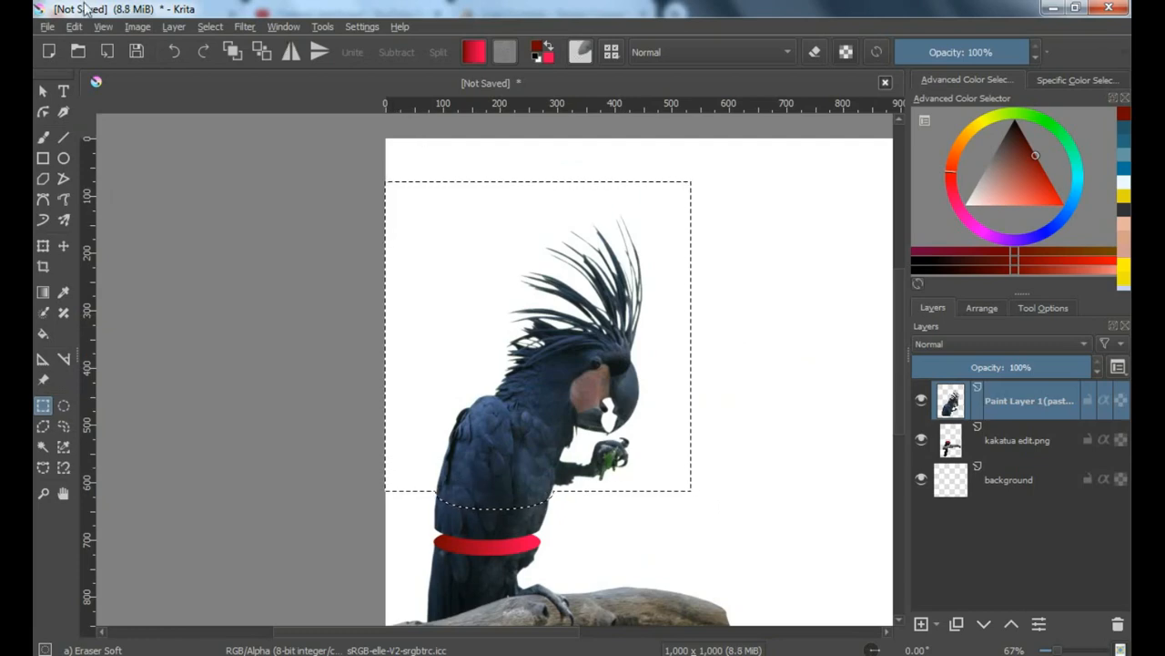
Cut the selected head and upper body, paste them as a separate layer, and clear the selection
{"action": "left_click", "coordinate": [74, 27]}
{"action": "left_click", "coordinate": [99, 82]}
{"action": "left_click", "coordinate": [74, 26]}
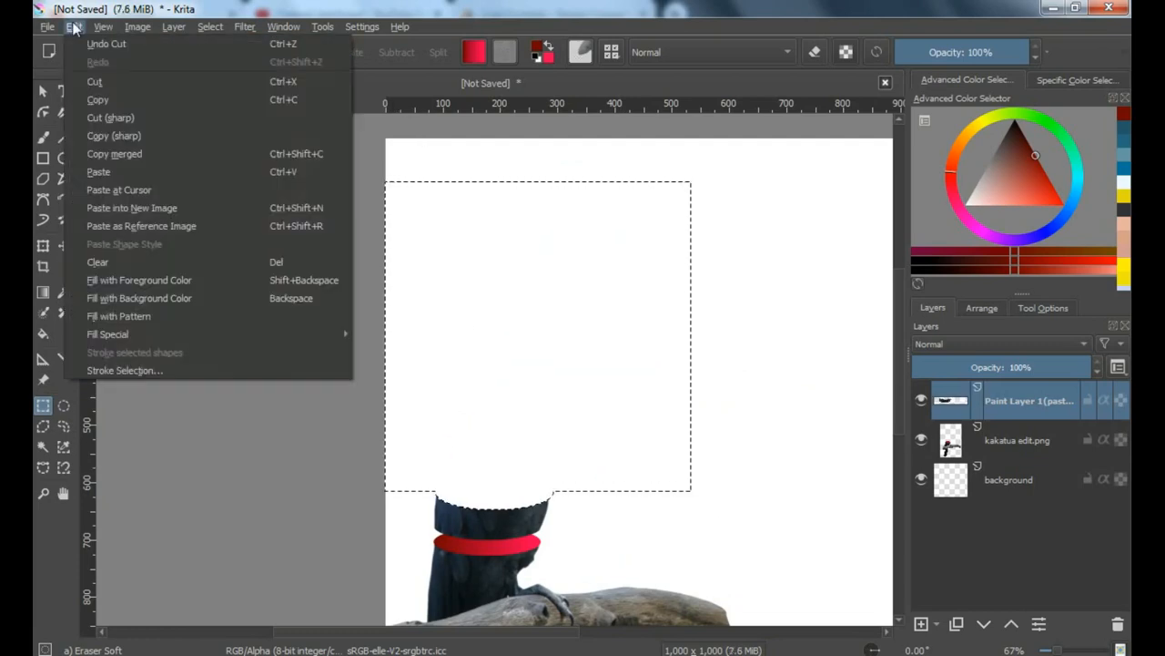
{"action": "left_click", "coordinate": [98, 170]}
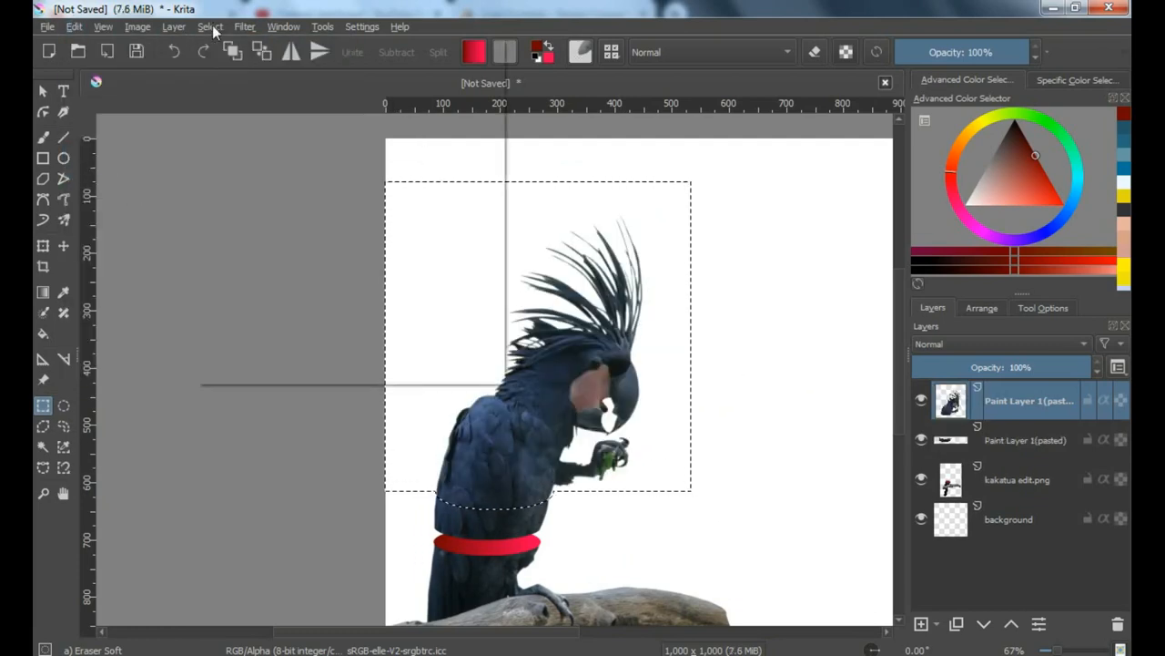
{"action": "left_click", "coordinate": [211, 26]}
{"action": "left_click", "coordinate": [236, 63]}
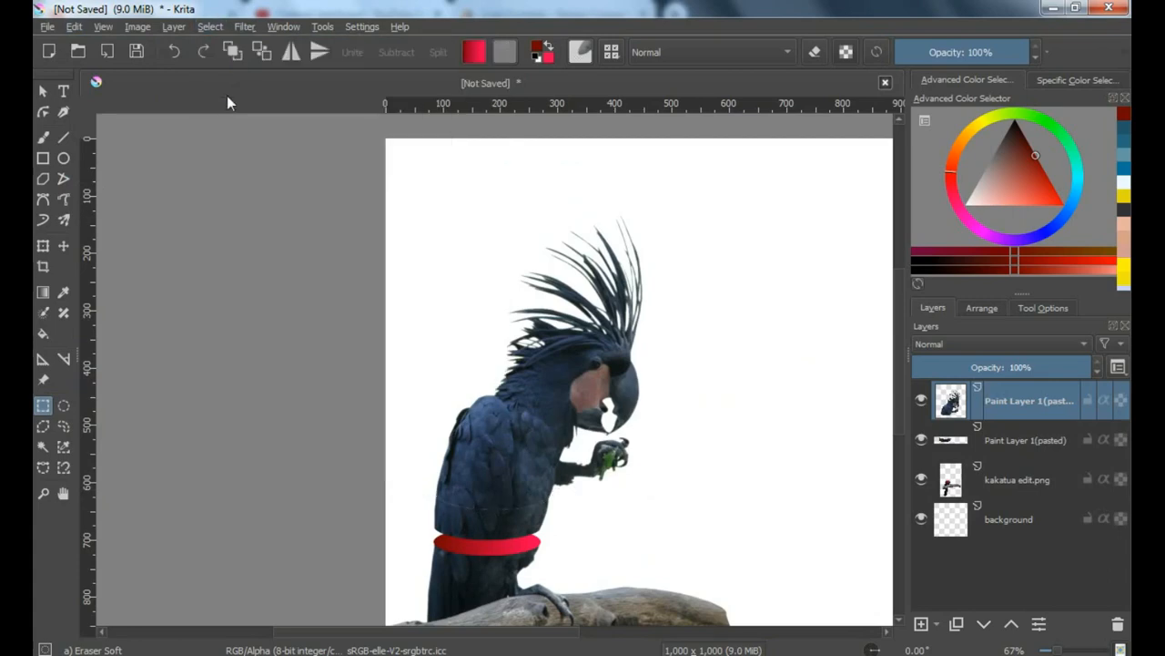
Move the pasted upper body up and slightly left and tilt it slightly counterclockwise, opening a gap above the middle slice
{"action": "left_click", "coordinate": [43, 246]}
{"action": "scroll", "coordinate": [515, 445], "scroll_direction": "up", "scroll_amount": 1}
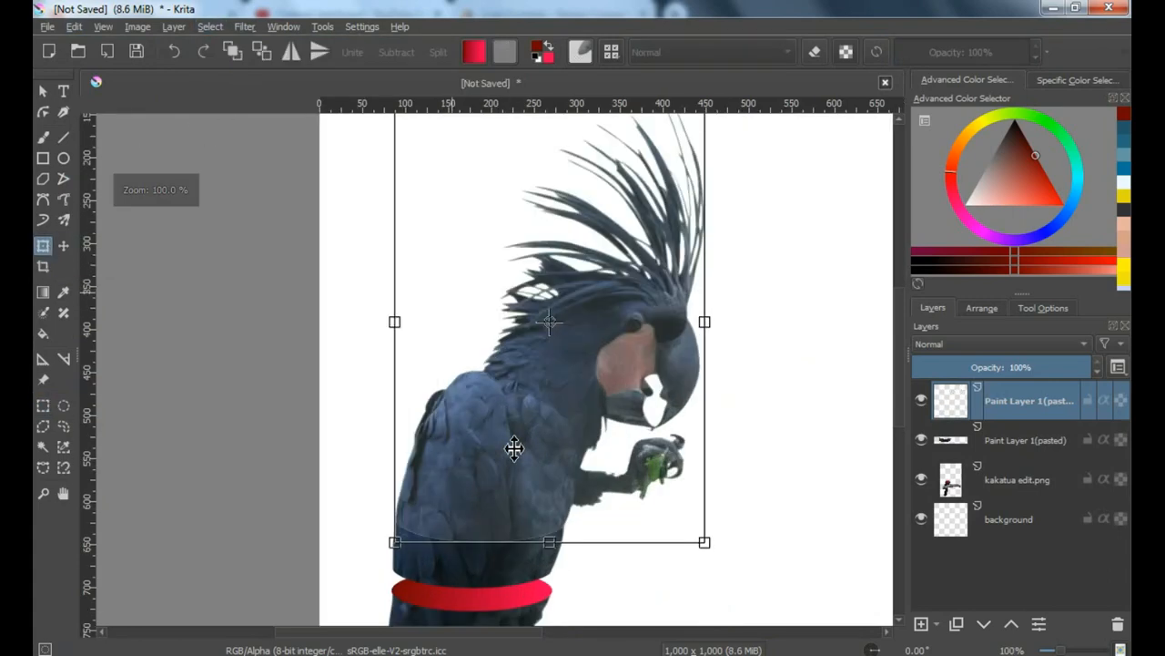
{"action": "left_click_drag", "start_coordinate": [514, 442], "coordinate": [515, 431]}
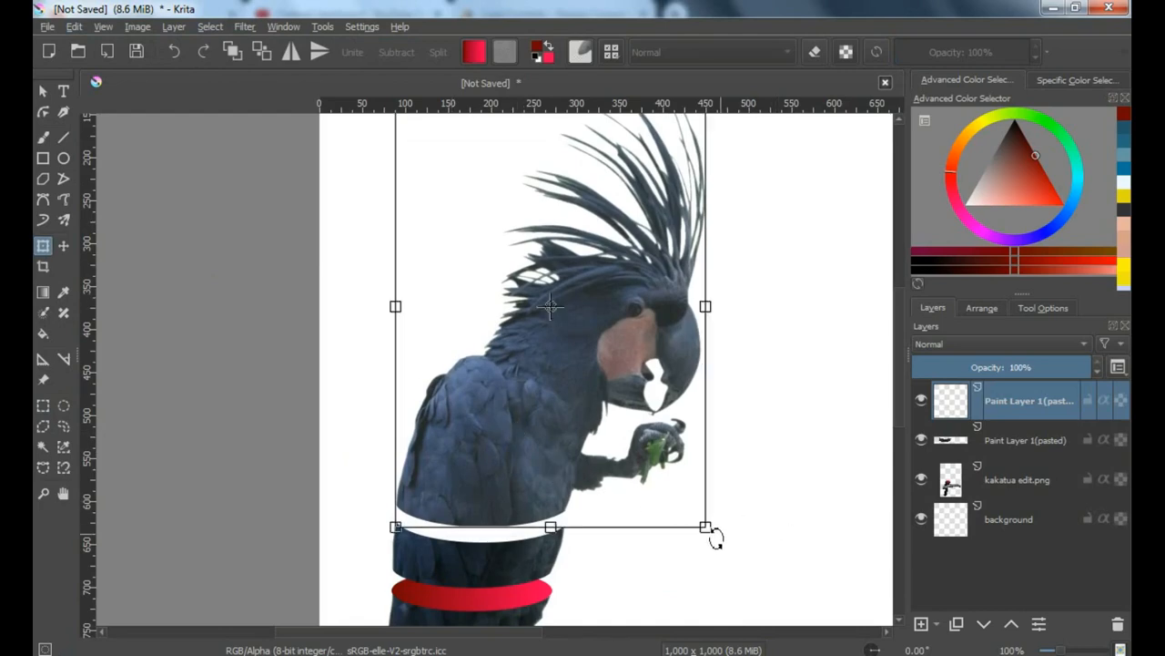
{"action": "left_click_drag", "start_coordinate": [715, 538], "coordinate": [725, 530]}
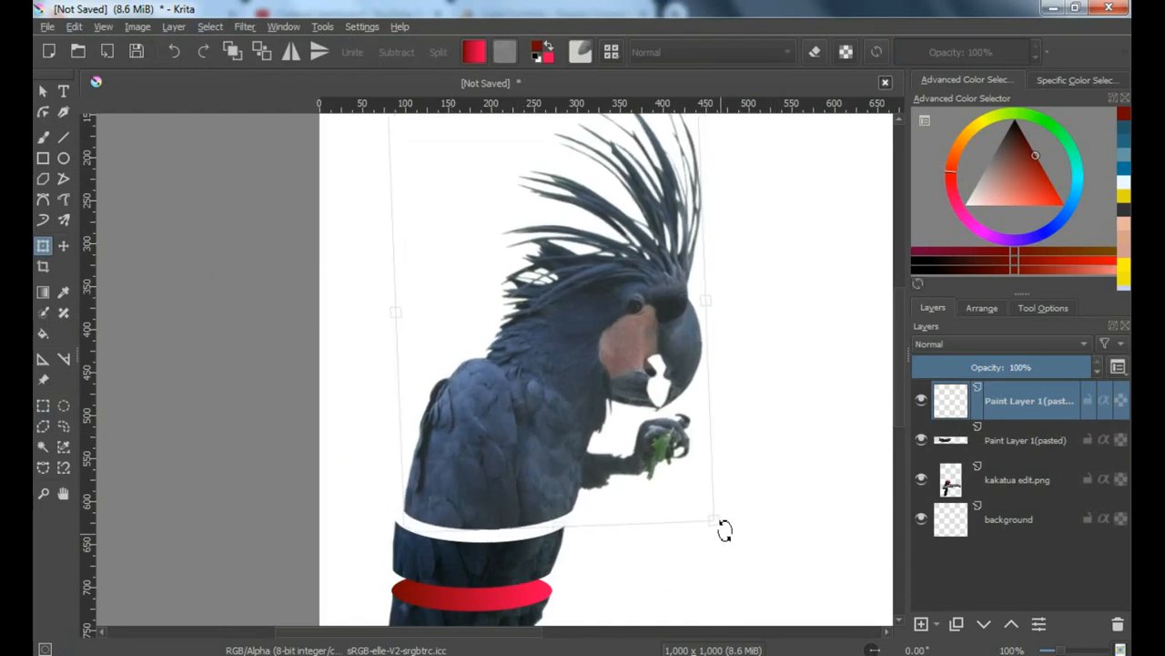
{"action": "scroll", "coordinate": [476, 481], "scroll_direction": "up", "scroll_amount": 1}
{"action": "left_click_drag", "start_coordinate": [464, 507], "coordinate": [422, 507]}
{"action": "scroll", "coordinate": [423, 506], "scroll_direction": "down", "scroll_amount": 2}
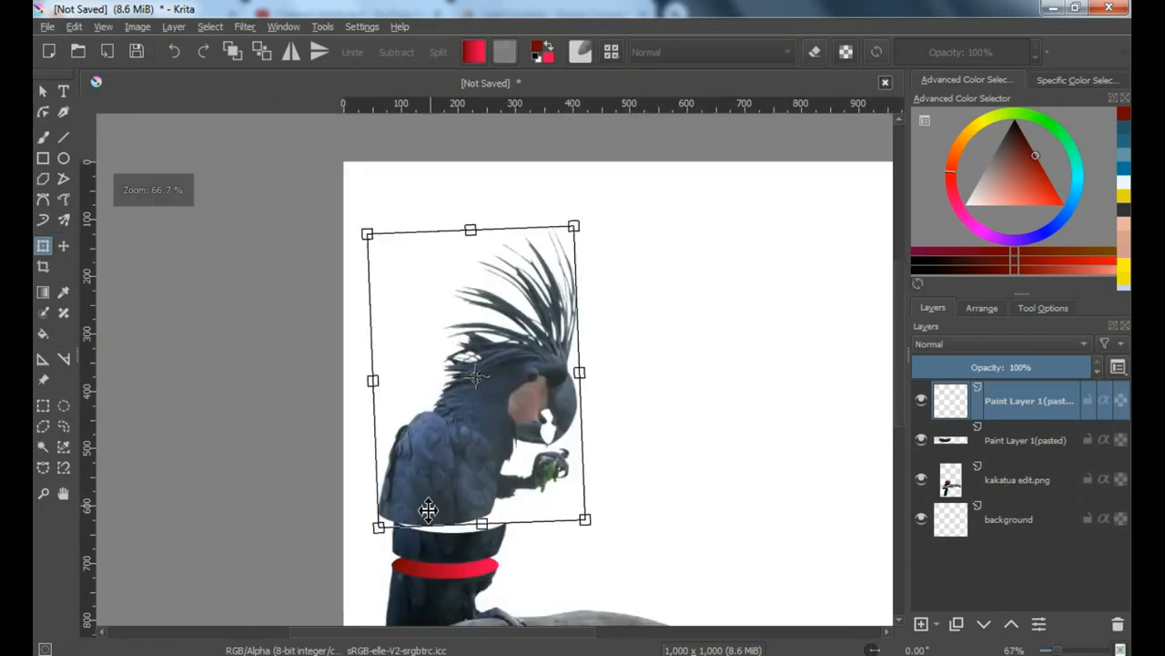
On the middle slice's layer, nudge the slice slightly down over the lower red cut surface
{"action": "left_click", "coordinate": [996, 446]}
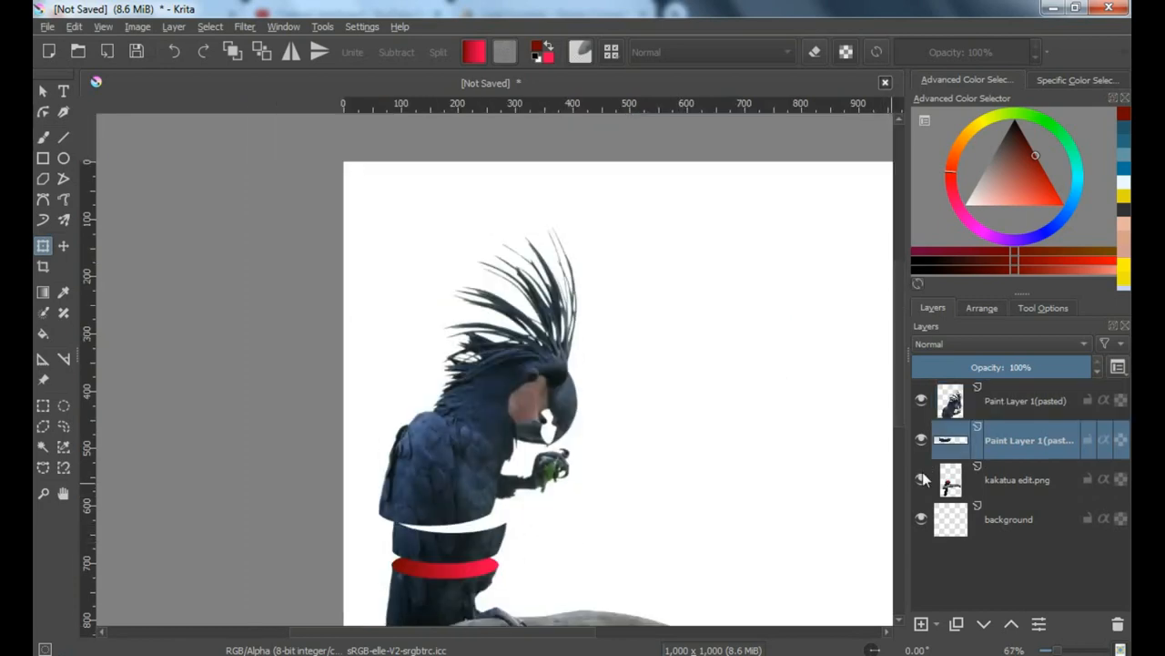
{"action": "scroll", "coordinate": [470, 550], "scroll_direction": "up", "scroll_amount": 1}
{"action": "left_click", "coordinate": [447, 547]}
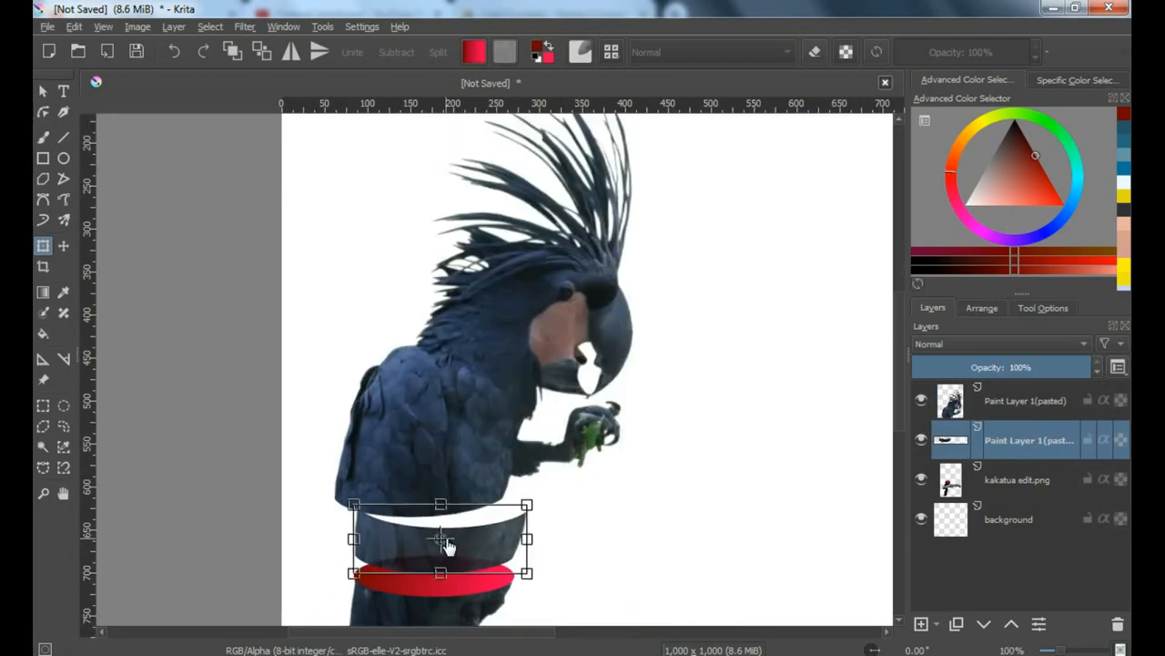
{"action": "scroll", "coordinate": [449, 546], "scroll_direction": "up", "scroll_amount": 1}
{"action": "left_click_drag", "start_coordinate": [479, 542], "coordinate": [476, 549]}
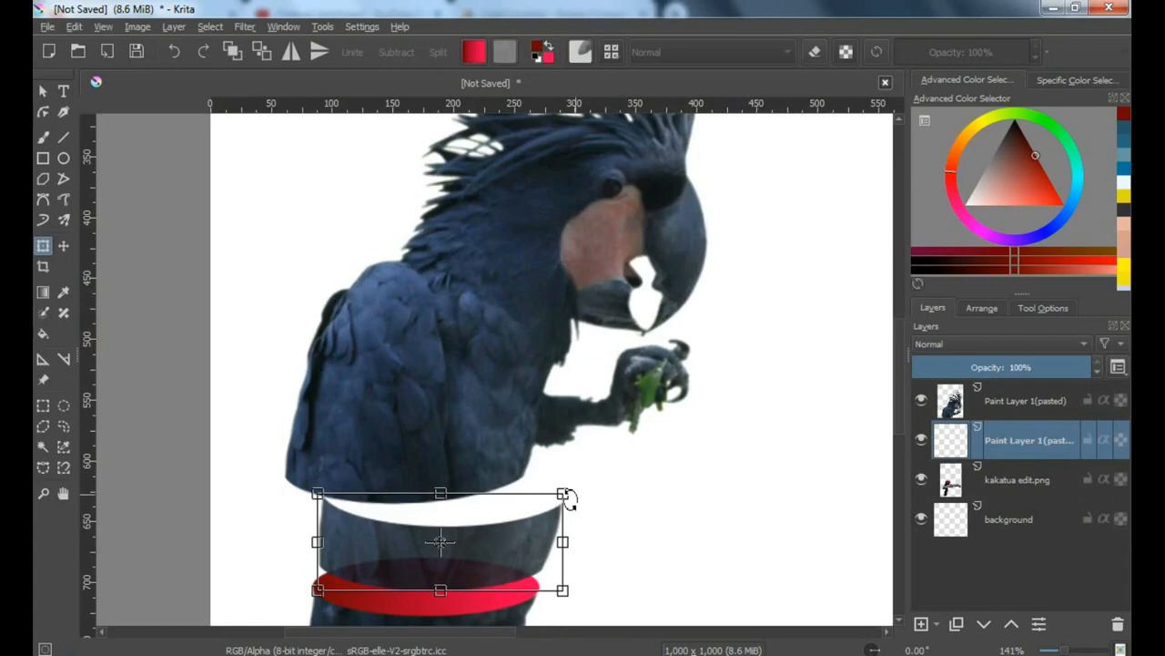
Draw an elliptical selection over the upper gap and fit it to the middle slice's curved cut edge
{"action": "left_click", "coordinate": [64, 405]}
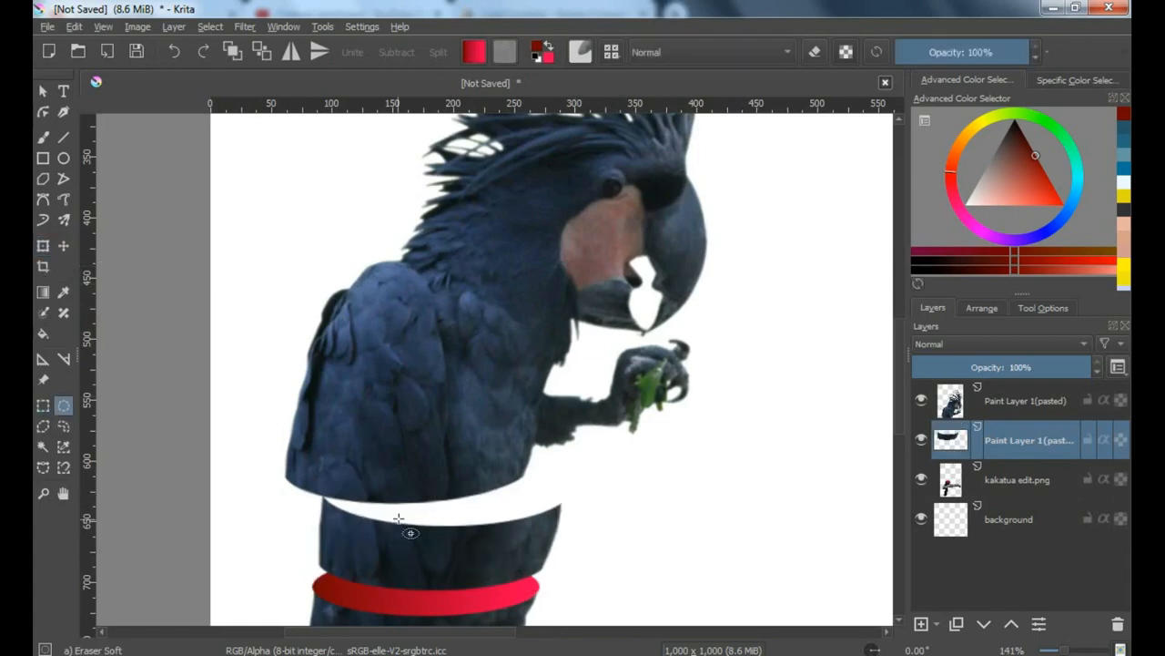
{"action": "scroll", "coordinate": [402, 533], "scroll_direction": "up", "scroll_amount": 1}
{"action": "left_click_drag", "start_coordinate": [480, 517], "coordinate": [630, 546]}
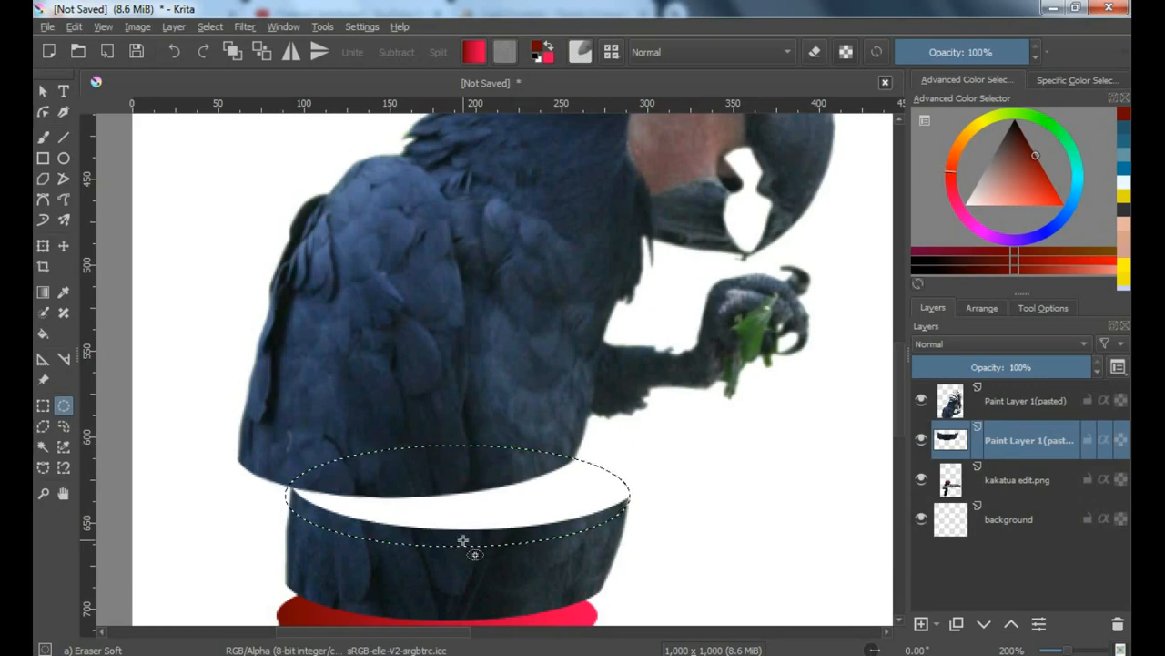
{"action": "left_click_drag", "start_coordinate": [463, 541], "coordinate": [461, 539]}
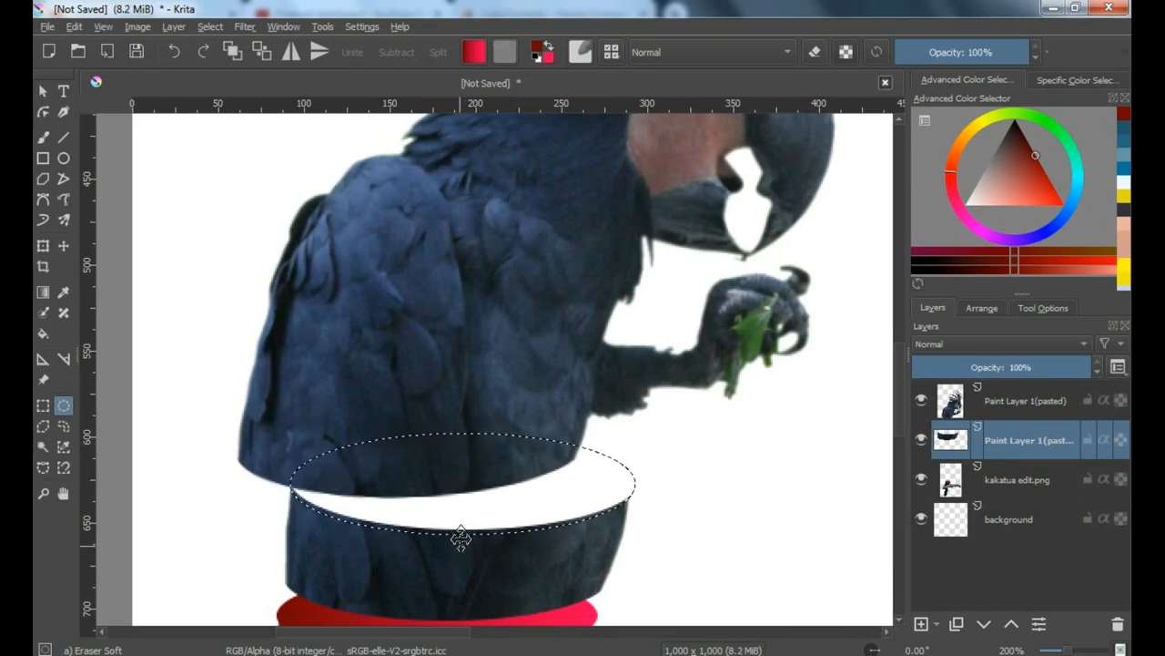
{"action": "scroll", "coordinate": [636, 478], "scroll_direction": "up", "scroll_amount": 3}
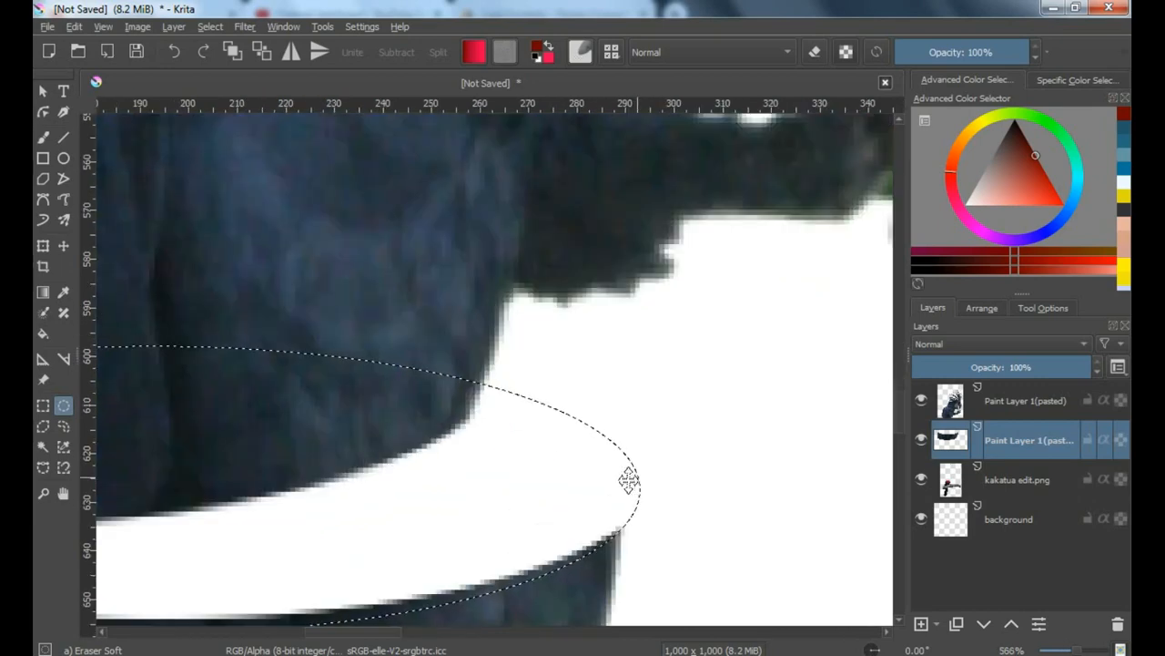
{"action": "scroll", "coordinate": [628, 480], "scroll_direction": "down", "scroll_amount": 4}
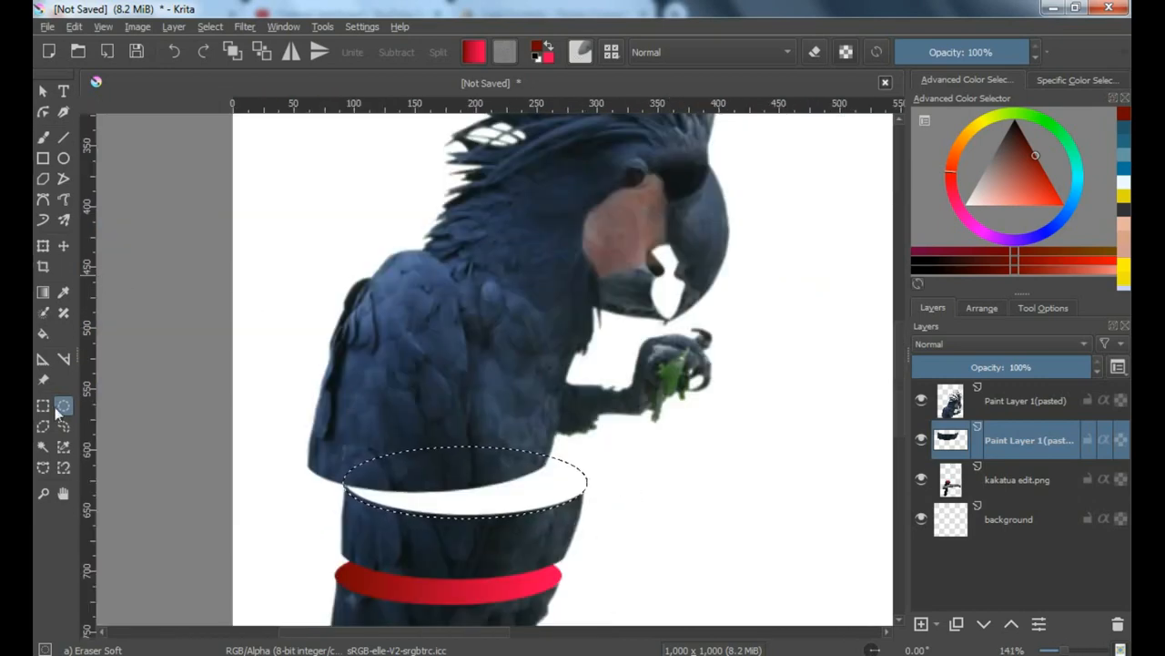
Fill the elliptical selection with the red Foreground to Background gradient, darker on its left side, and clear the selection
{"action": "left_click", "coordinate": [42, 291]}
{"action": "left_click_drag", "start_coordinate": [596, 478], "coordinate": [298, 473]}
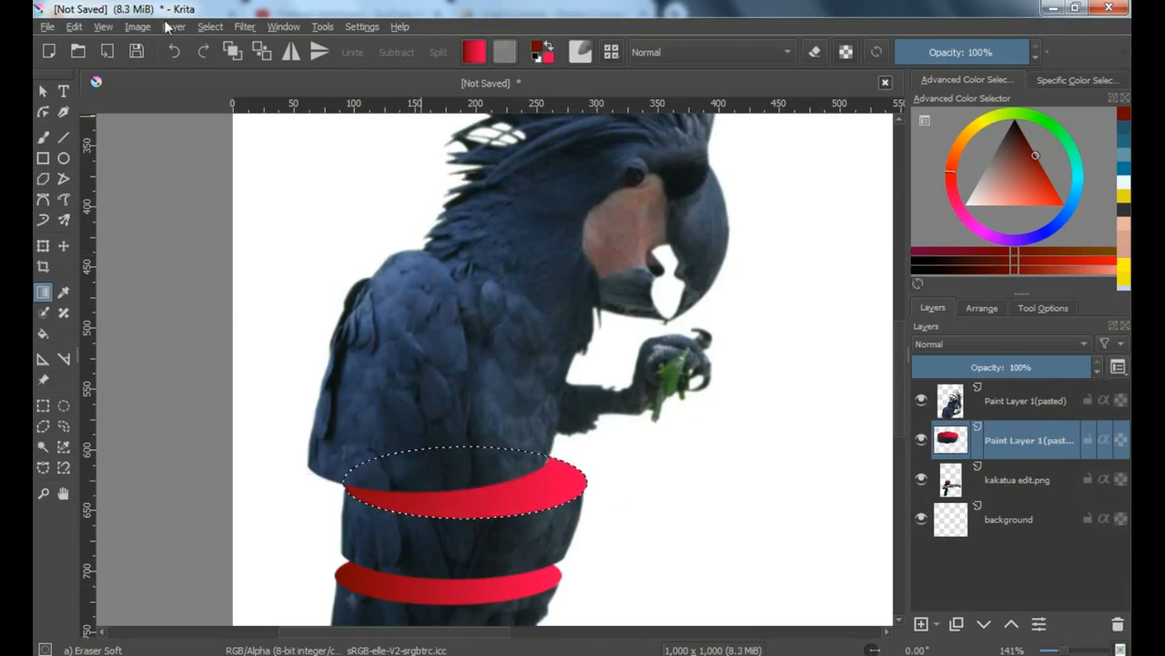
{"action": "left_click", "coordinate": [210, 26]}
{"action": "left_click", "coordinate": [225, 60]}
Rotate the middle slice with its red surface slightly counterclockwise, and switch to the upper body layer
{"action": "left_click", "coordinate": [43, 245]}
{"action": "left_click_drag", "start_coordinate": [607, 443], "coordinate": [603, 431]}
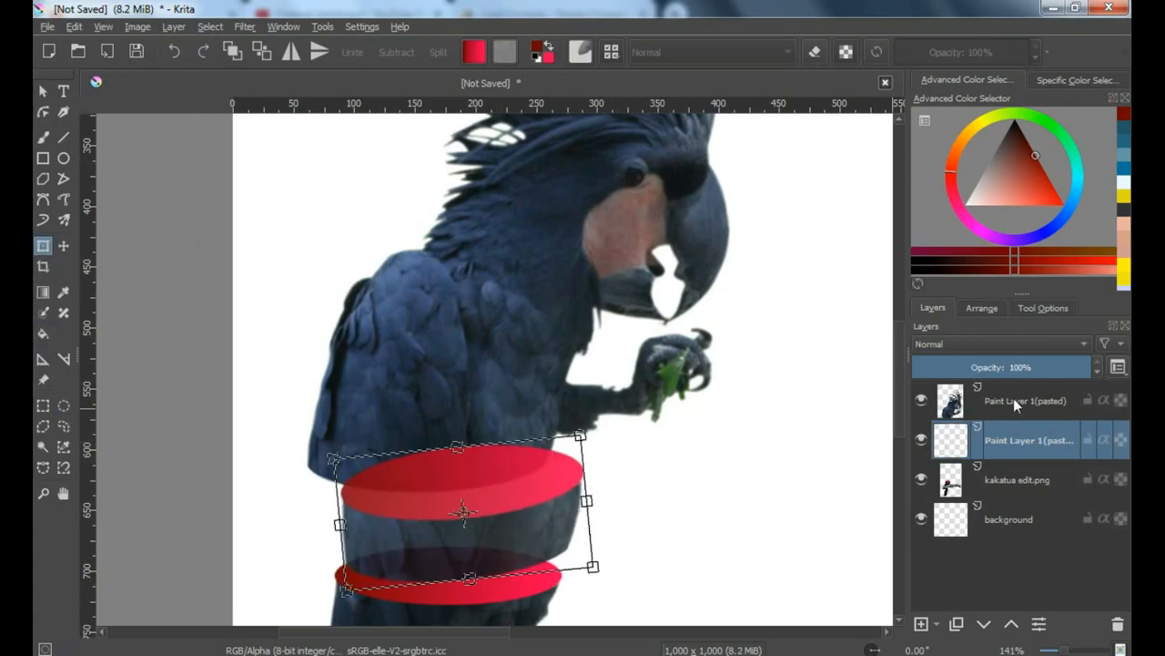
{"action": "left_click", "coordinate": [1017, 405]}
Draw an elliptical selection across the bird's shoulders and shift it up to span the body's width below the neck
{"action": "key", "text": "1"}
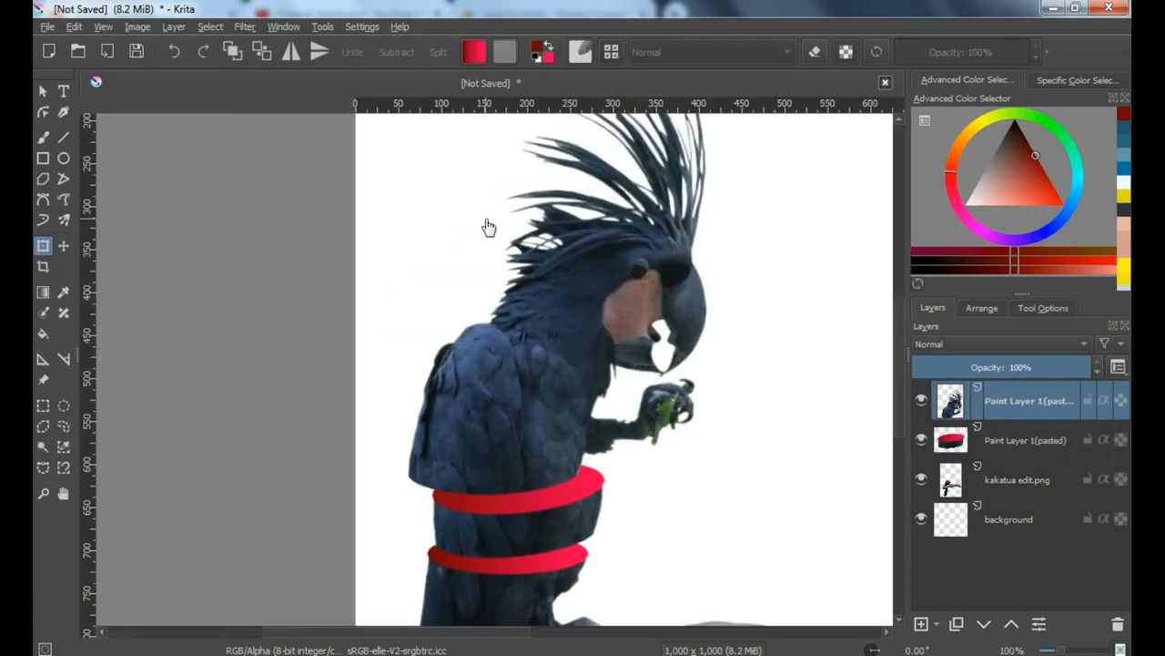
{"action": "scroll", "coordinate": [489, 227], "scroll_direction": "up", "scroll_amount": 3}
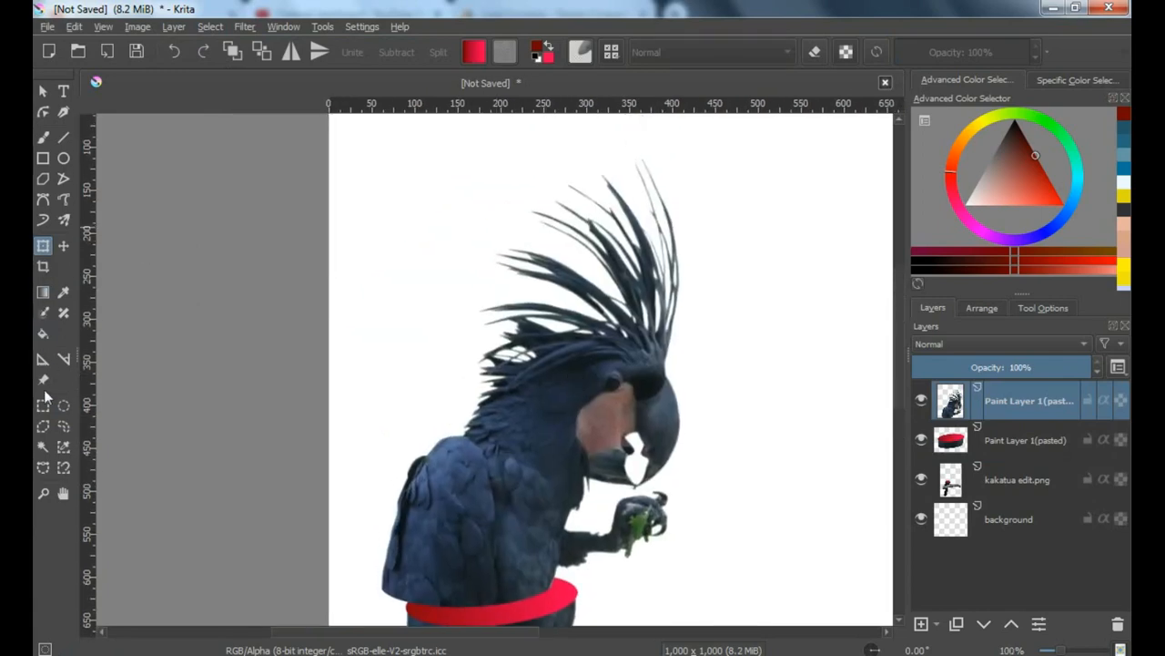
{"action": "left_click", "coordinate": [64, 405]}
{"action": "scroll", "coordinate": [510, 482], "scroll_direction": "up", "scroll_amount": 1}
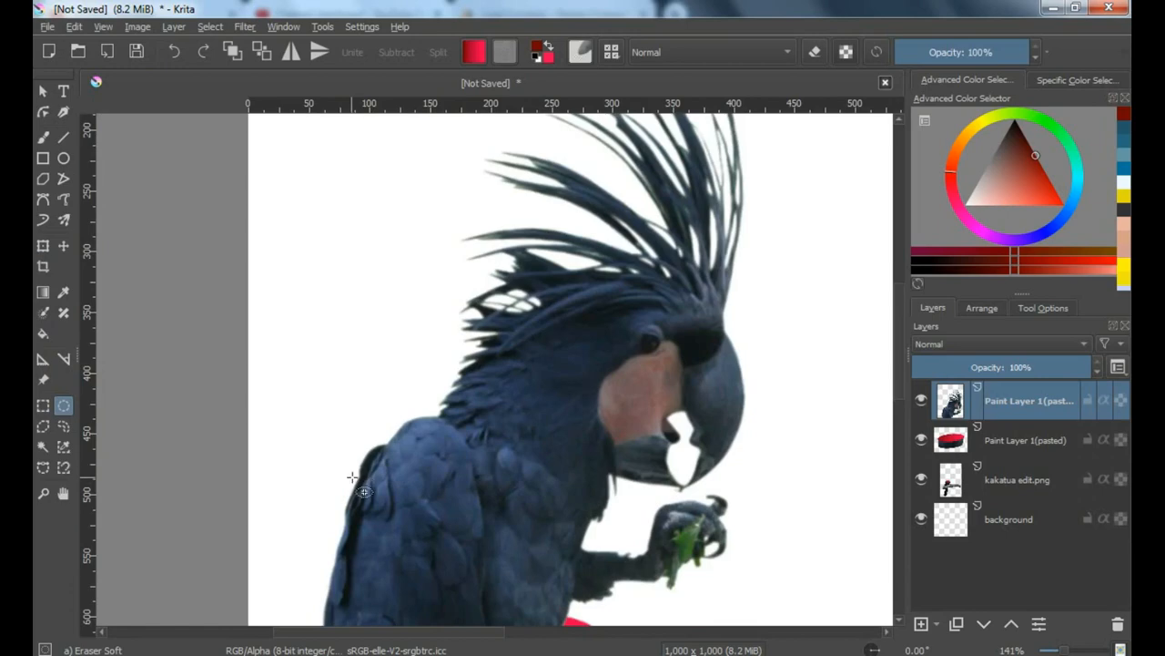
{"action": "left_click_drag", "start_coordinate": [352, 477], "coordinate": [607, 554]}
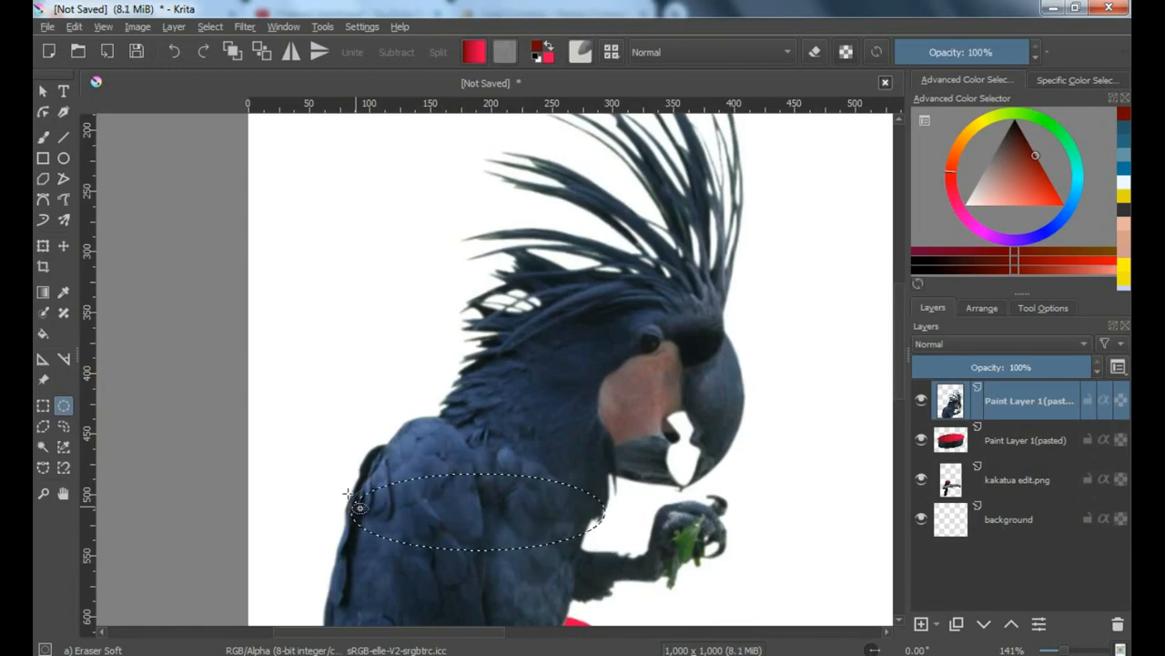
{"action": "mouse_move", "coordinate": [356, 507]}
{"action": "left_mouse_down"}
{"action": "mouse_move", "coordinate": [344, 495]}
{"action": "mouse_move", "coordinate": [354, 491]}
{"action": "left_mouse_up"}
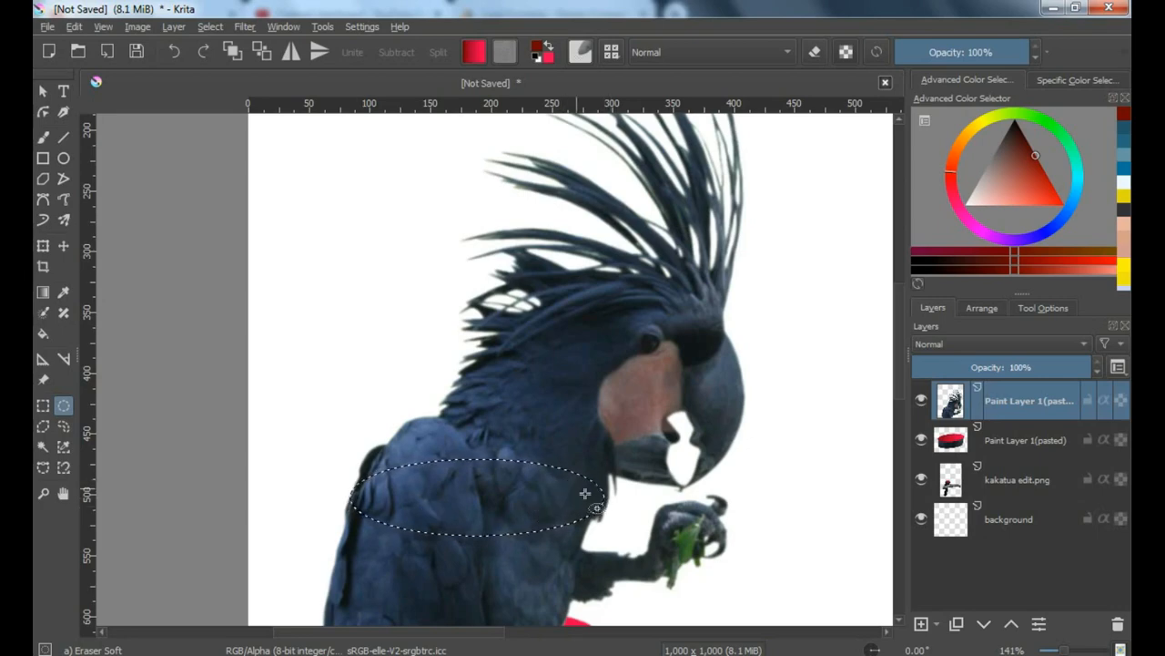
Add a rectangular selection around the head and crest, ending above the raised claw, to the shoulder ellipse
{"action": "scroll", "coordinate": [586, 493], "scroll_direction": "down", "scroll_amount": 4}
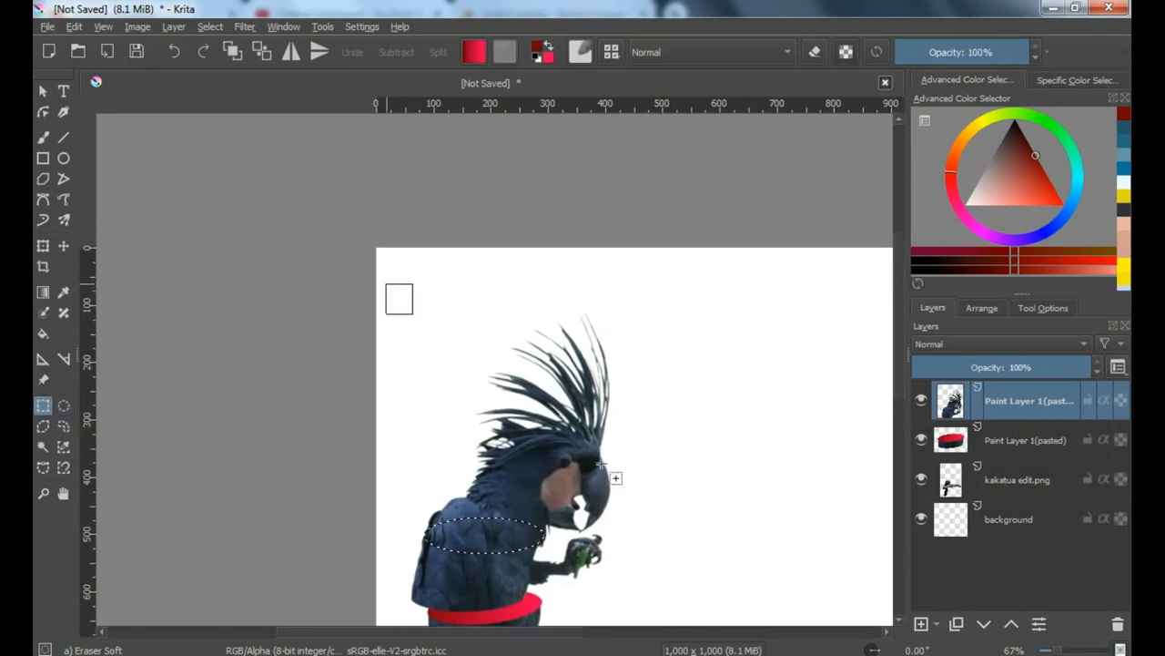
{"action": "left_click_drag", "start_coordinate": [602, 464], "coordinate": [647, 533]}
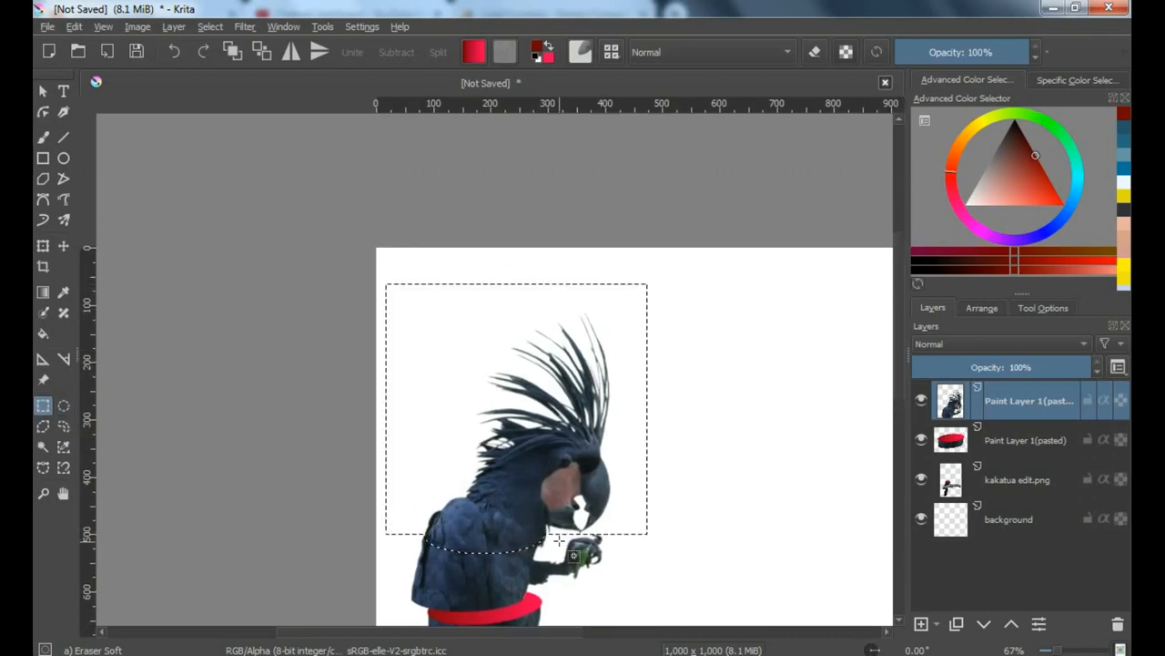
{"action": "scroll", "coordinate": [568, 541], "scroll_direction": "up", "scroll_amount": 2}
{"action": "scroll", "coordinate": [567, 541], "scroll_direction": "down", "scroll_amount": 1}
Cut the selected head and shoulders, paste them as a separate layer, and clear the selection
{"action": "left_click", "coordinate": [73, 27]}
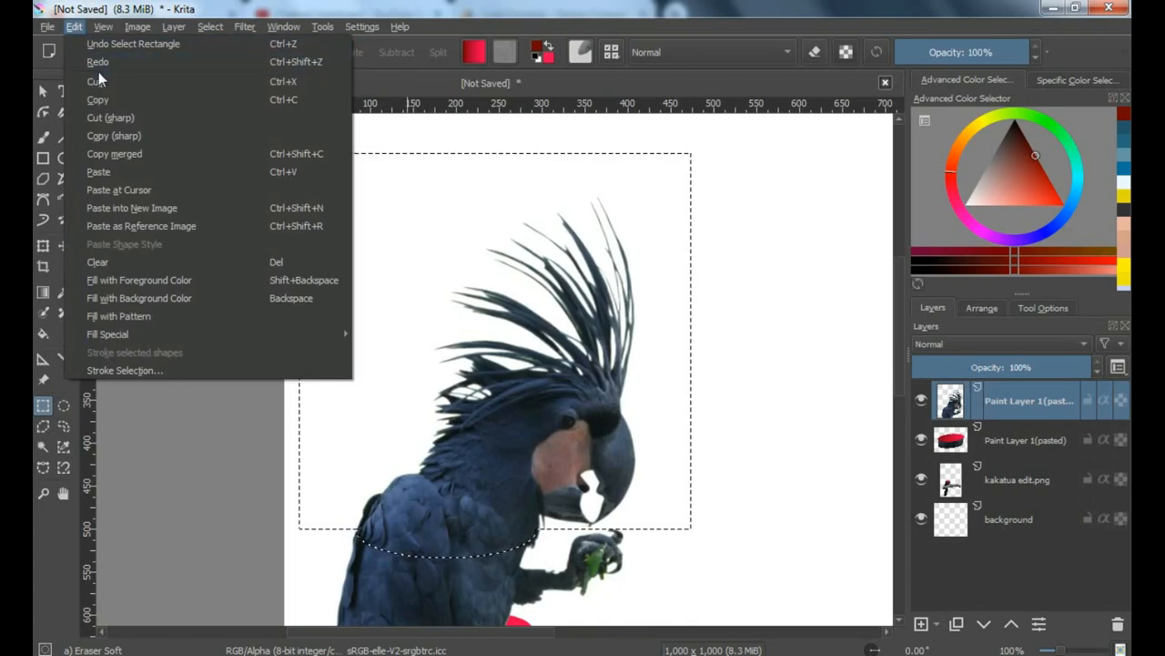
{"action": "left_click", "coordinate": [110, 82]}
{"action": "left_click", "coordinate": [74, 27]}
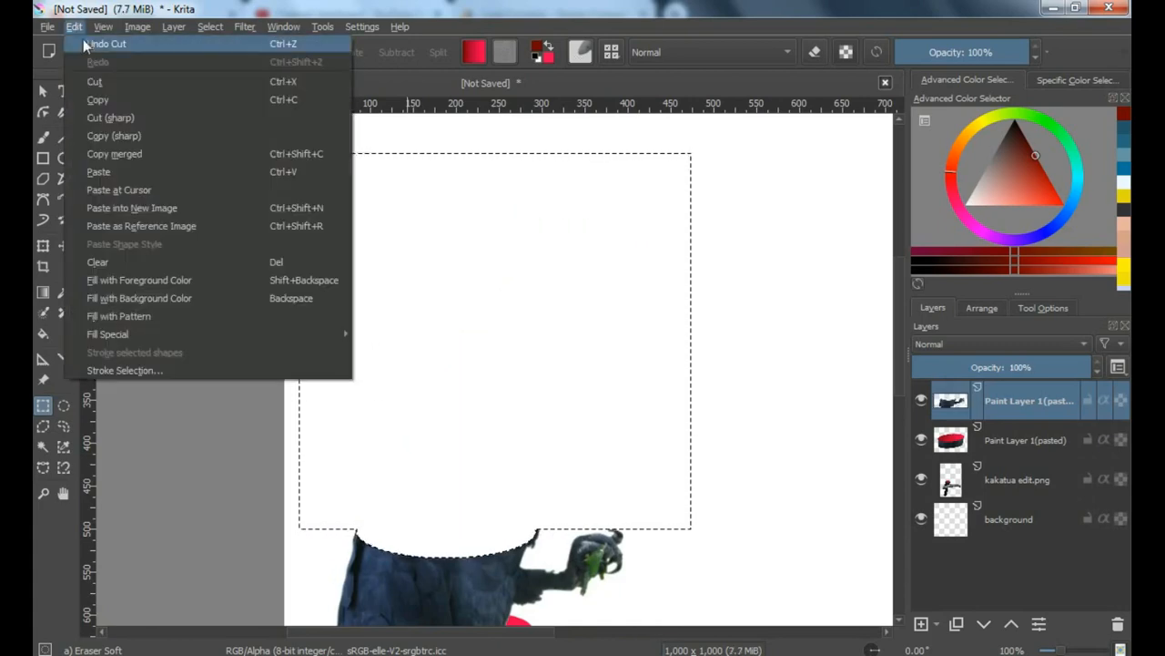
{"action": "left_click", "coordinate": [103, 170]}
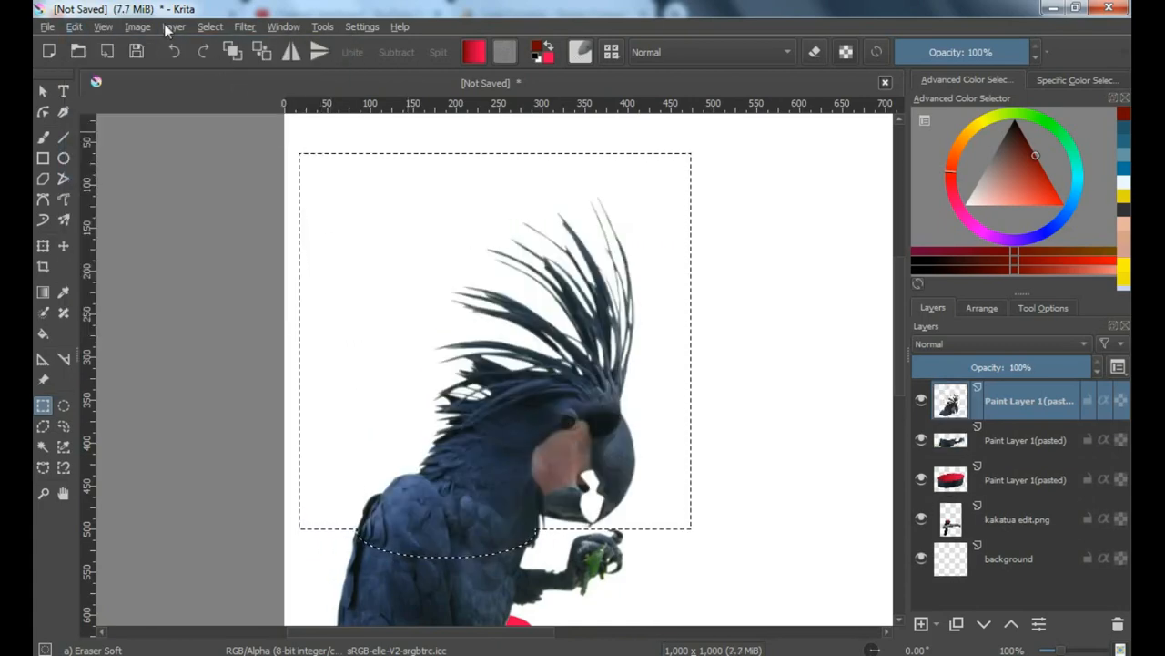
{"action": "left_click", "coordinate": [209, 27]}
{"action": "left_click", "coordinate": [226, 66]}
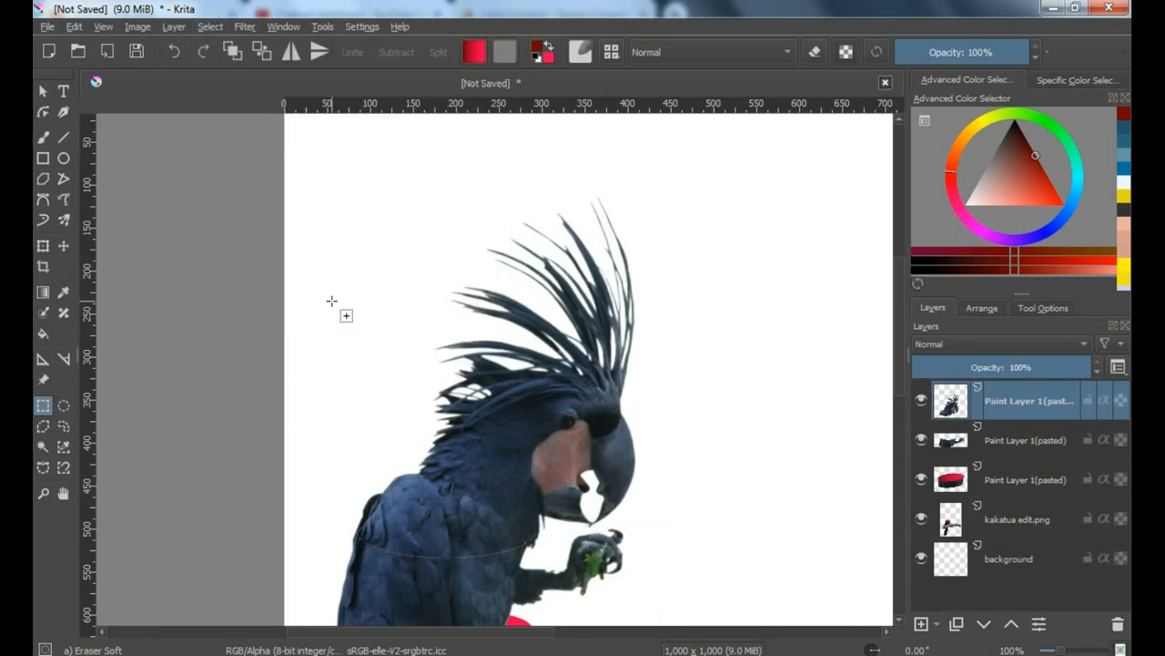
Tilt the pasted head piece counterclockwise, place it just above the torso's curved cut, and switch to the torso layer
{"action": "left_click_drag", "start_coordinate": [516, 390], "coordinate": [522, 380]}
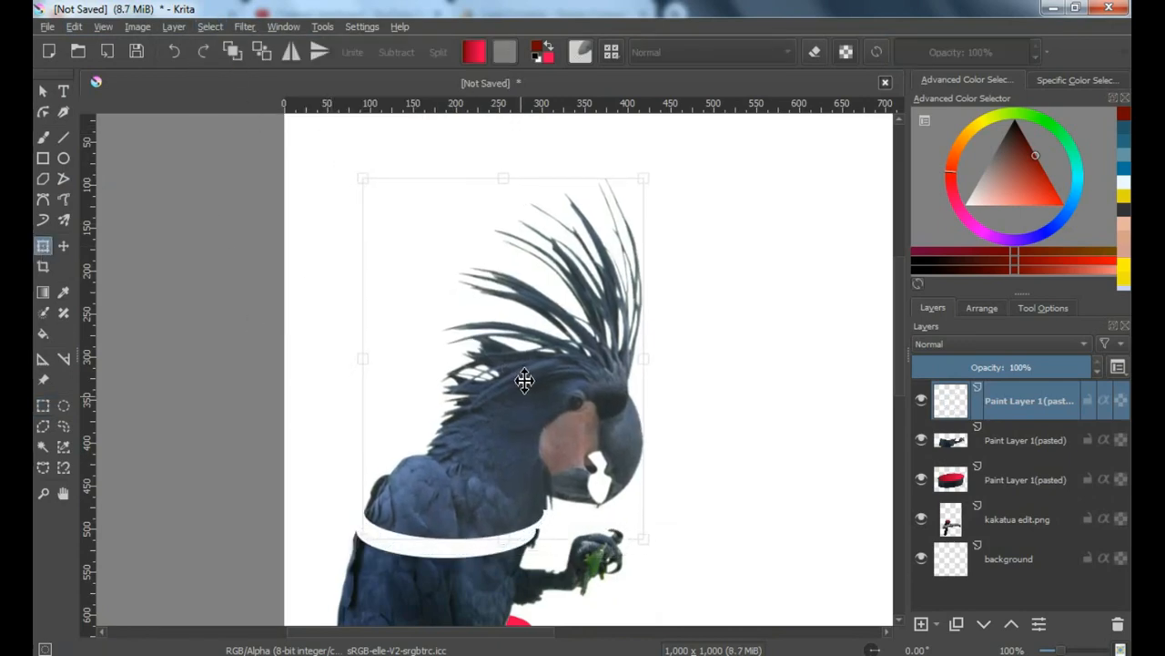
{"action": "left_click_drag", "start_coordinate": [669, 182], "coordinate": [702, 213]}
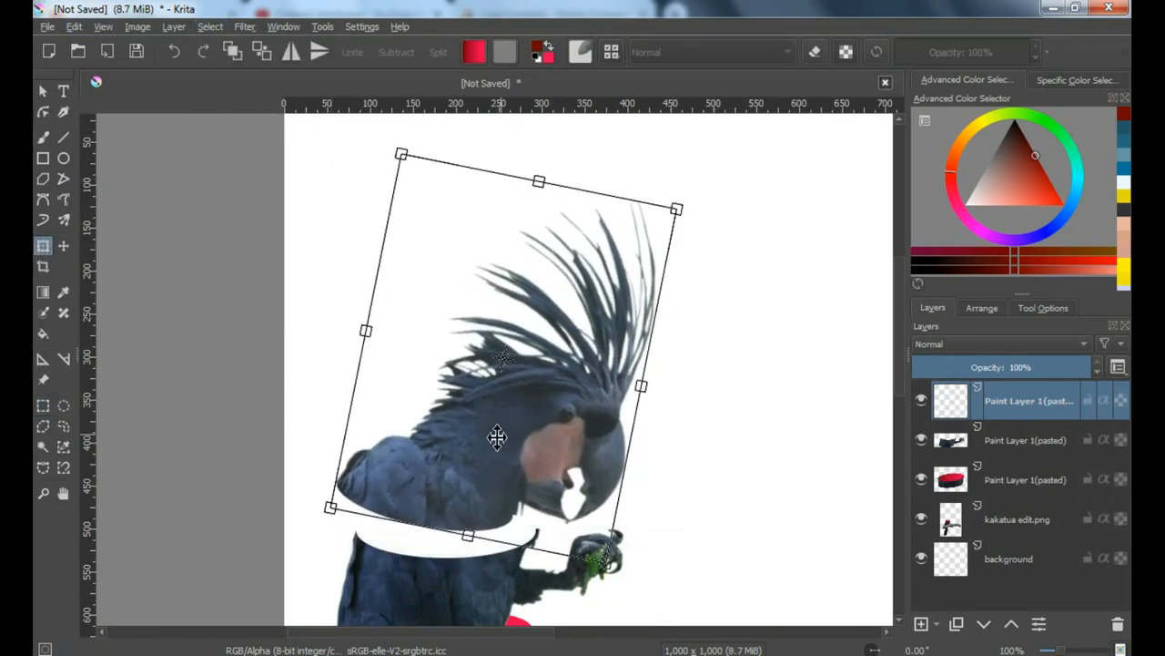
{"action": "left_click_drag", "start_coordinate": [494, 437], "coordinate": [535, 440]}
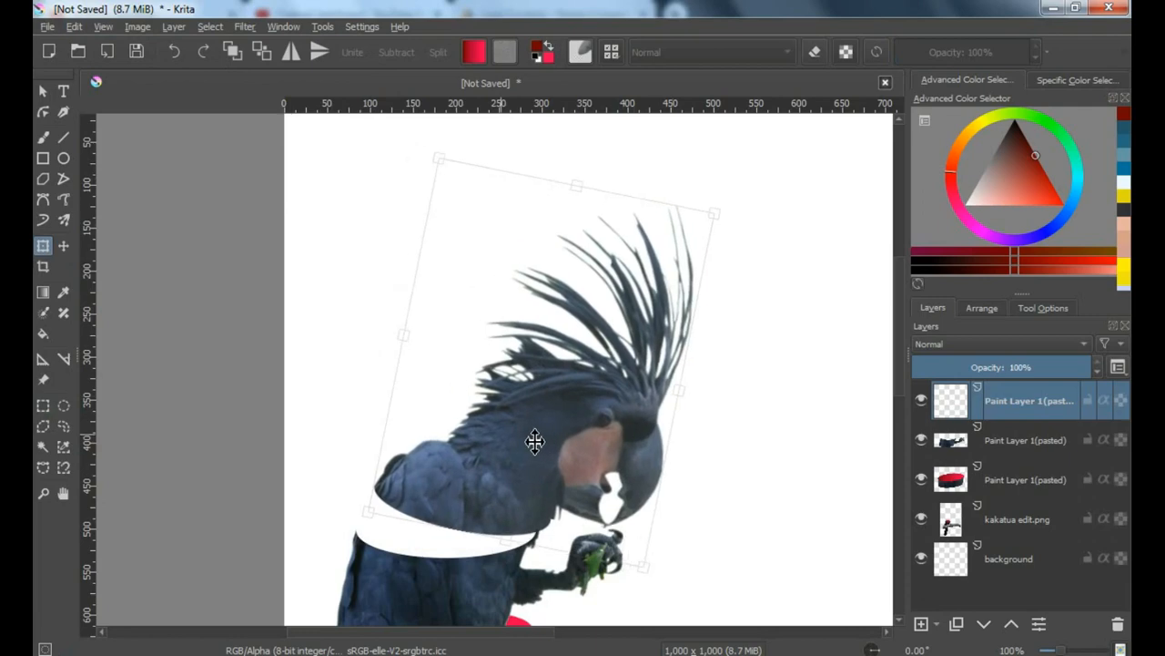
{"action": "scroll", "coordinate": [668, 292], "scroll_direction": "down", "scroll_amount": 1}
{"action": "left_click_drag", "start_coordinate": [716, 248], "coordinate": [669, 209]}
{"action": "scroll", "coordinate": [535, 455], "scroll_direction": "up", "scroll_amount": 2}
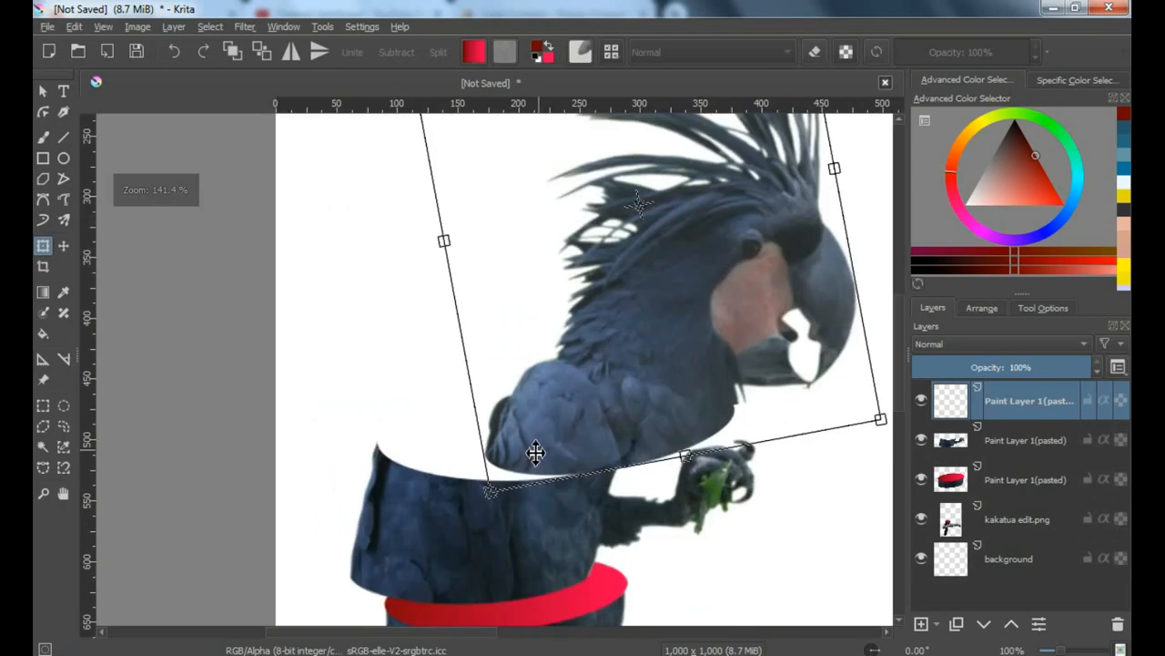
{"action": "left_click_drag", "start_coordinate": [535, 447], "coordinate": [471, 439]}
{"action": "left_click", "coordinate": [992, 451]}
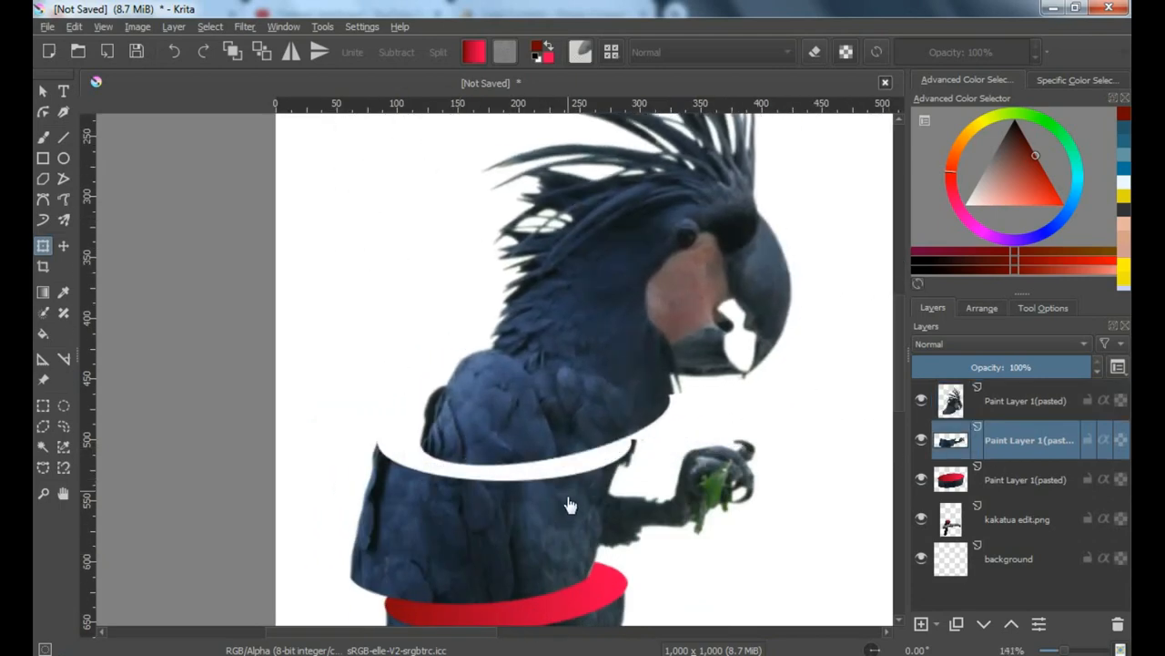
Try tilting the torso piece clockwise and shifting it slightly down below the head, and undo that transformation
{"action": "left_click", "coordinate": [586, 511]}
{"action": "left_click_drag", "start_coordinate": [785, 452], "coordinate": [815, 471]}
{"action": "mouse_move", "coordinate": [582, 504]}
{"action": "left_mouse_down"}
{"action": "mouse_move", "coordinate": [604, 502]}
{"action": "mouse_move", "coordinate": [588, 514]}
{"action": "left_mouse_up"}
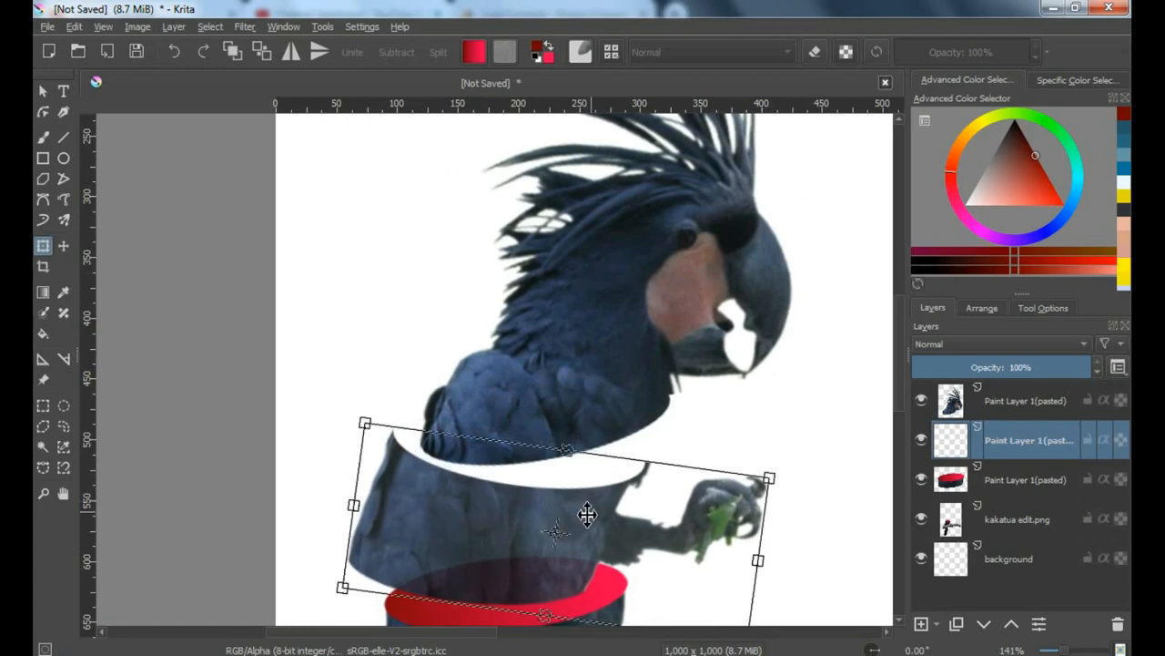
{"action": "left_click", "coordinate": [65, 404]}
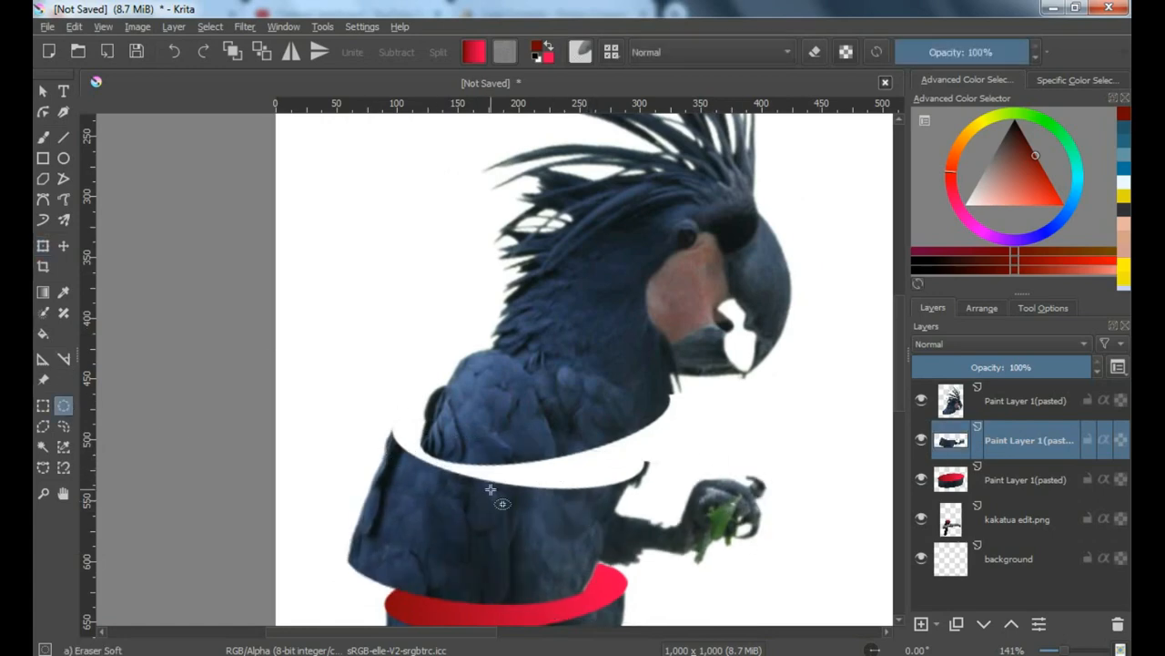
{"action": "left_click", "coordinate": [180, 51]}
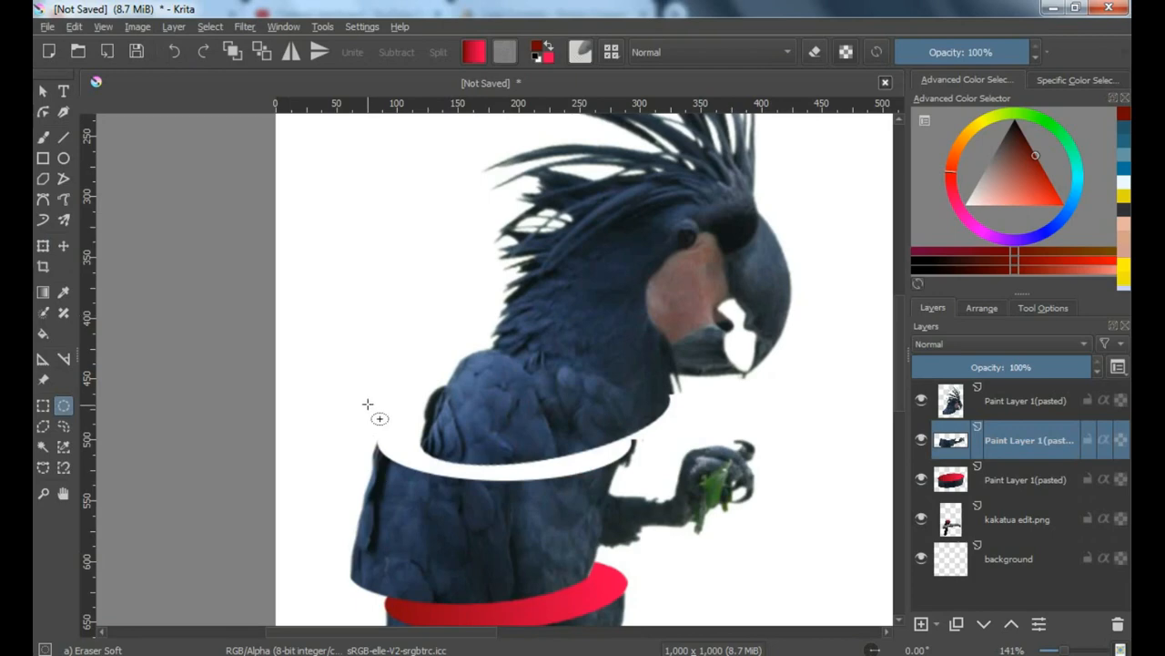
Draw an elliptical selection about 215 px wide over the torso's curved upper cut and nudge it up to match the edge
{"action": "scroll", "coordinate": [367, 403], "scroll_direction": "up", "scroll_amount": 1}
{"action": "left_click_drag", "start_coordinate": [326, 369], "coordinate": [698, 489]}
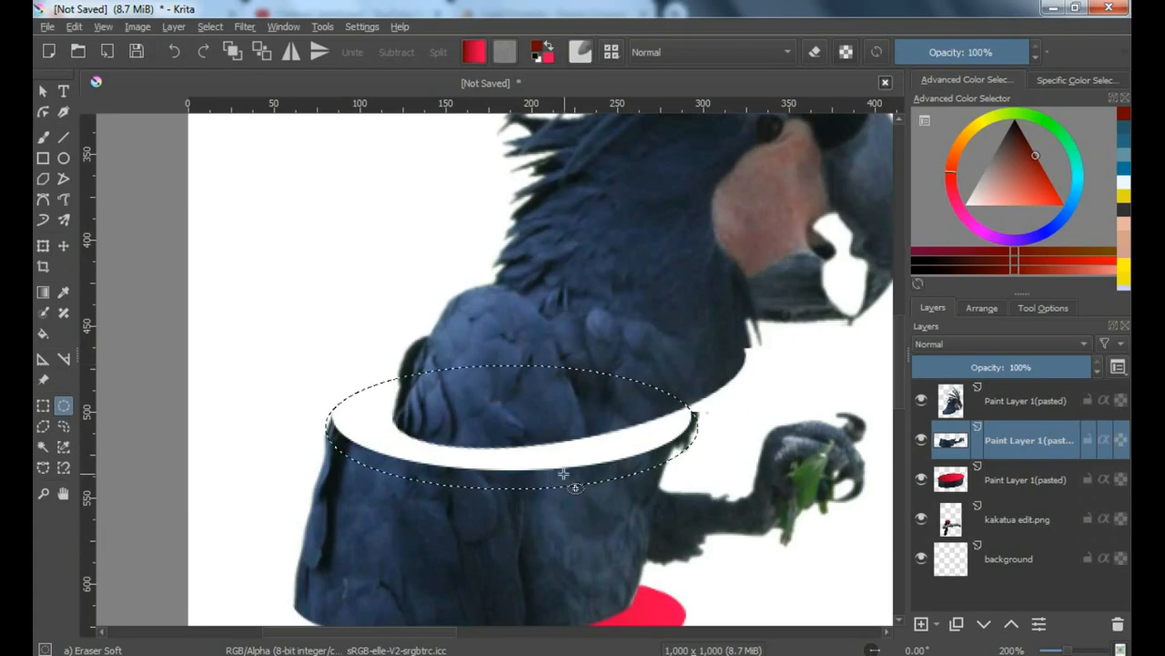
{"action": "left_click_drag", "start_coordinate": [562, 486], "coordinate": [559, 472]}
Fill the ellipse with the red gradient horizontally across the torso's cut surface and clear the selection
{"action": "key", "text": "g"}
{"action": "left_click_drag", "start_coordinate": [317, 416], "coordinate": [719, 412]}
{"action": "scroll", "coordinate": [592, 409], "scroll_direction": "down", "scroll_amount": 1}
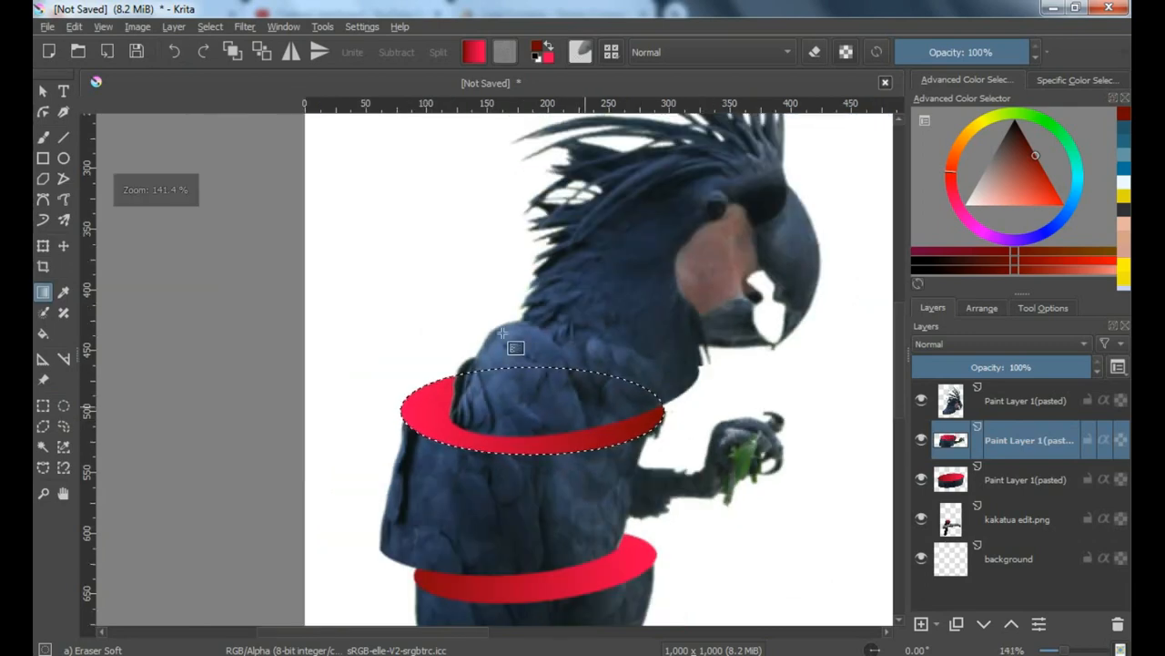
{"action": "left_click", "coordinate": [210, 28]}
{"action": "left_click", "coordinate": [233, 61]}
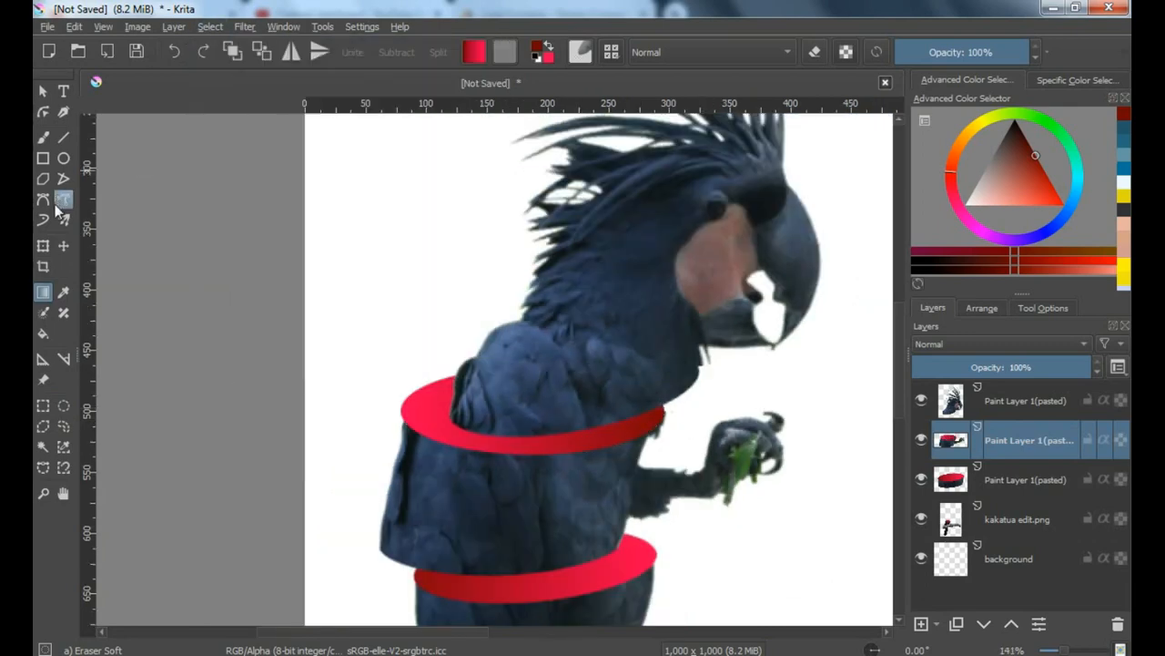
Tilt the torso piece with its red cut surface clockwise and place it just above the lower body slice
{"action": "left_click", "coordinate": [43, 245]}
{"action": "scroll", "coordinate": [824, 373], "scroll_direction": "down", "scroll_amount": 1}
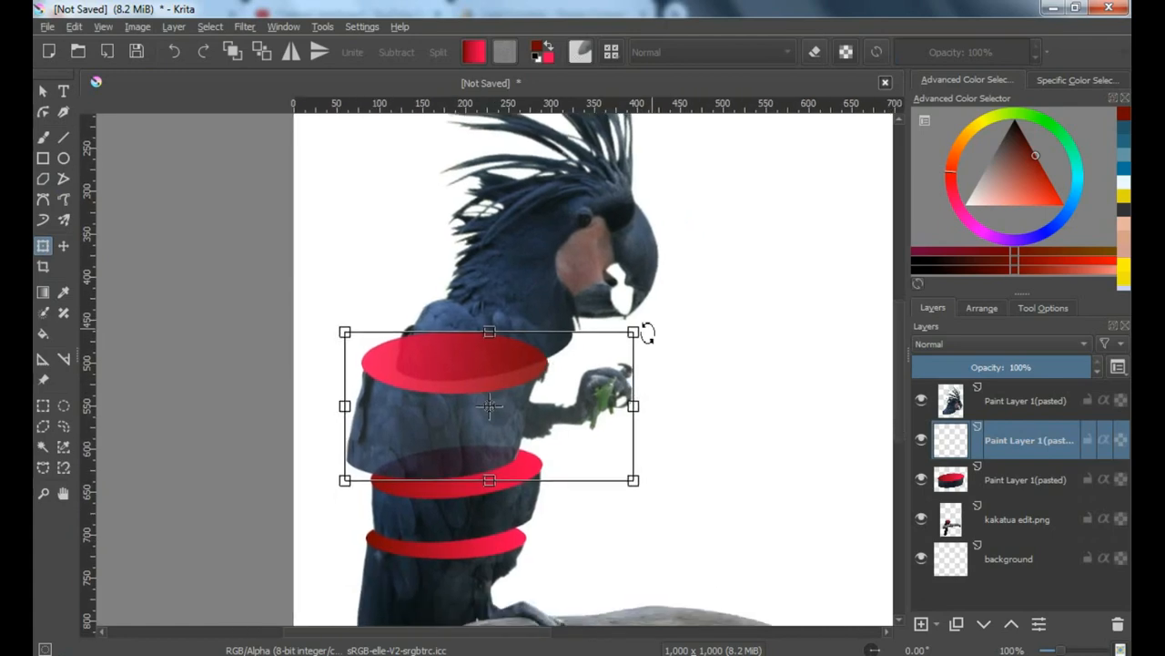
{"action": "left_click_drag", "start_coordinate": [647, 333], "coordinate": [672, 362]}
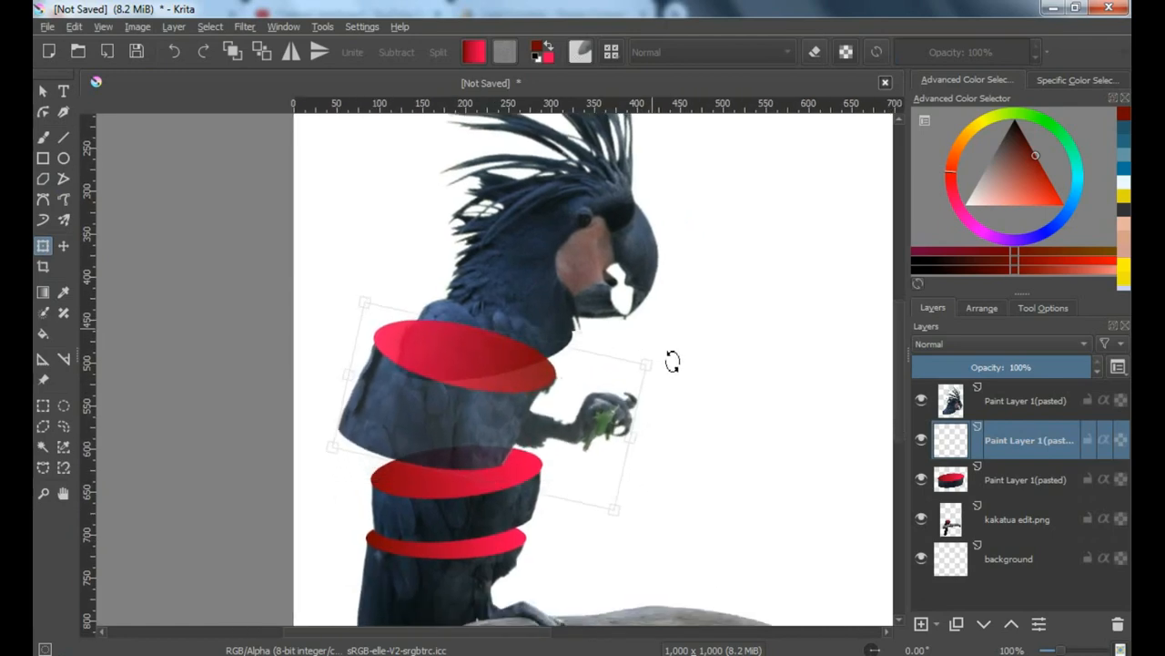
{"action": "left_click_drag", "start_coordinate": [482, 416], "coordinate": [490, 427]}
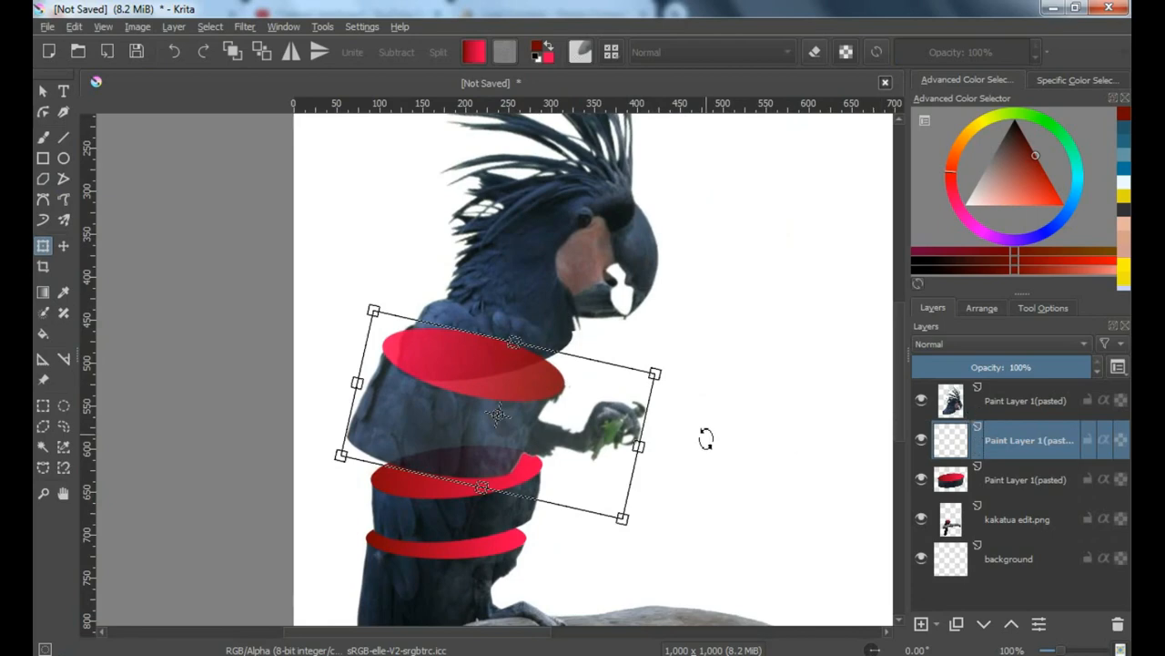
Tilt the head piece on the uppermost layer clockwise to follow the torso's slant, and place it over the torso's red cut surface
{"action": "left_click", "coordinate": [1000, 400]}
{"action": "scroll", "coordinate": [520, 419], "scroll_direction": "down", "scroll_amount": 1}
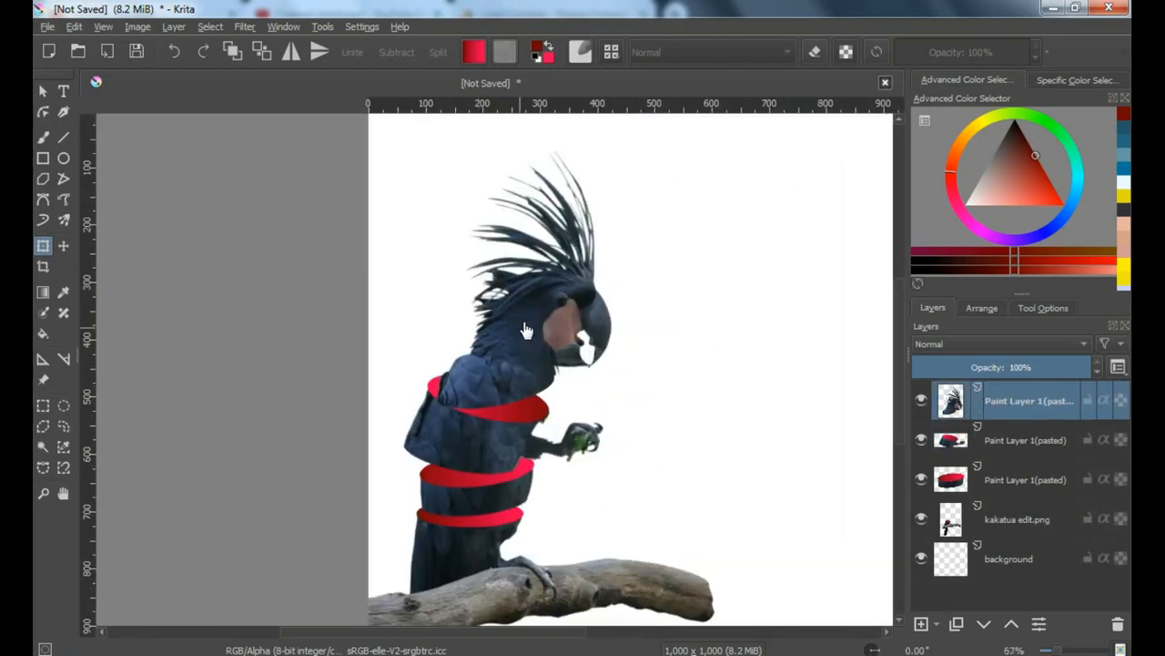
{"action": "left_click_drag", "start_coordinate": [526, 330], "coordinate": [592, 325]}
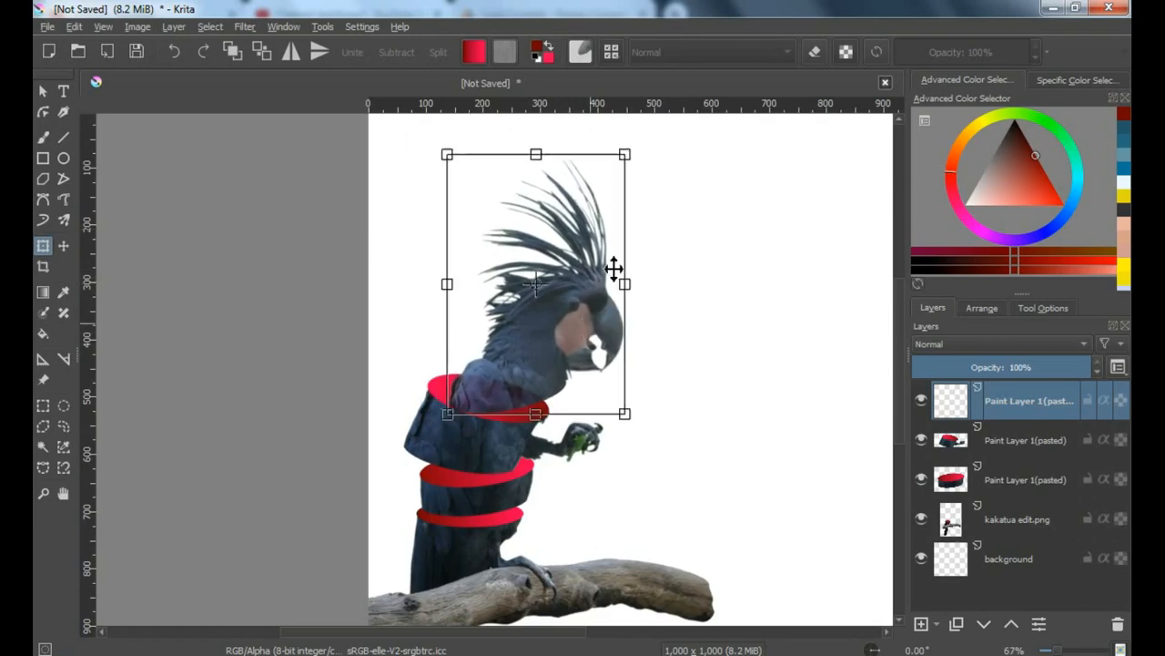
{"action": "left_click_drag", "start_coordinate": [647, 184], "coordinate": [671, 223]}
{"action": "left_click_drag", "start_coordinate": [507, 333], "coordinate": [541, 346]}
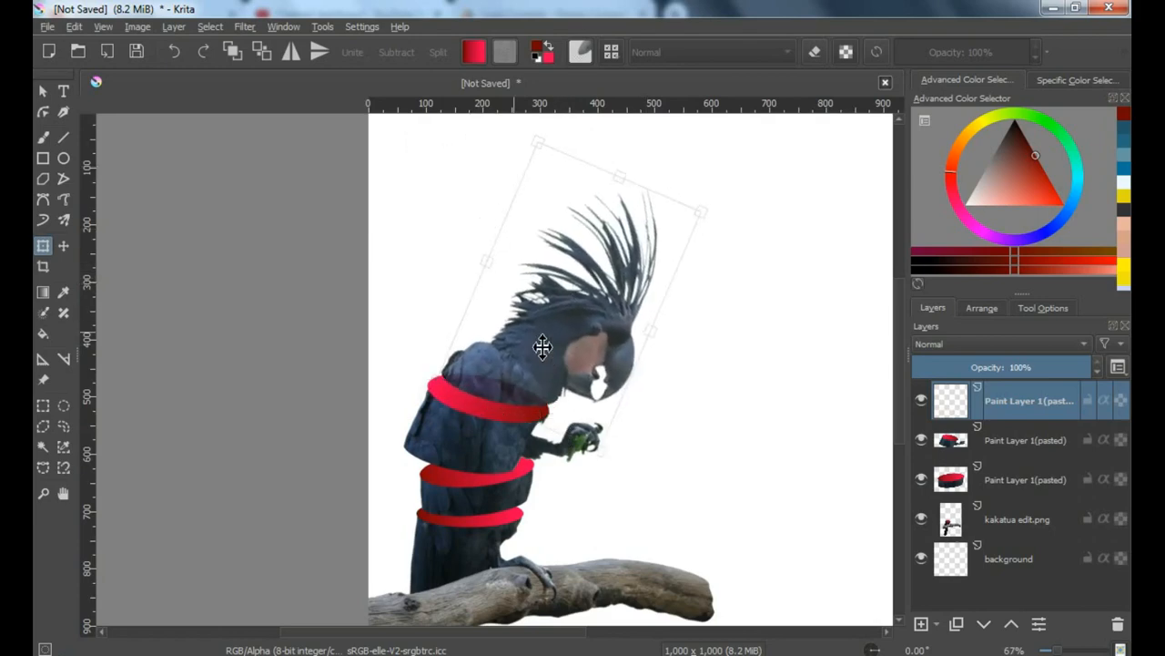
{"action": "left_click_drag", "start_coordinate": [726, 232], "coordinate": [734, 247]}
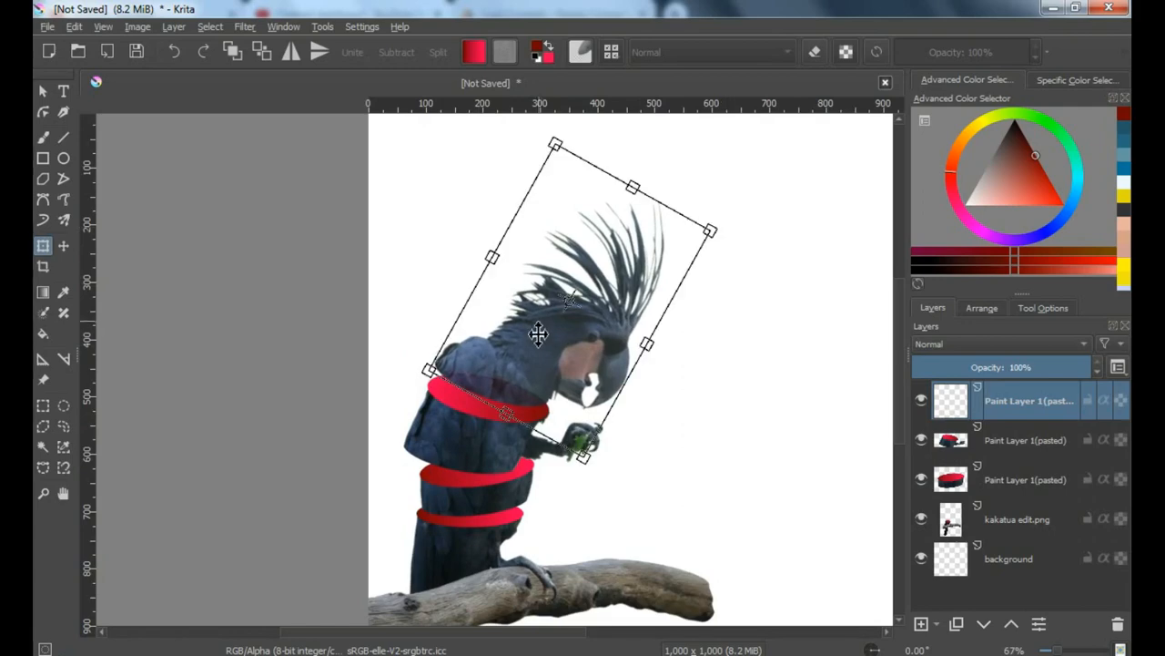
{"action": "left_click_drag", "start_coordinate": [539, 336], "coordinate": [552, 346]}
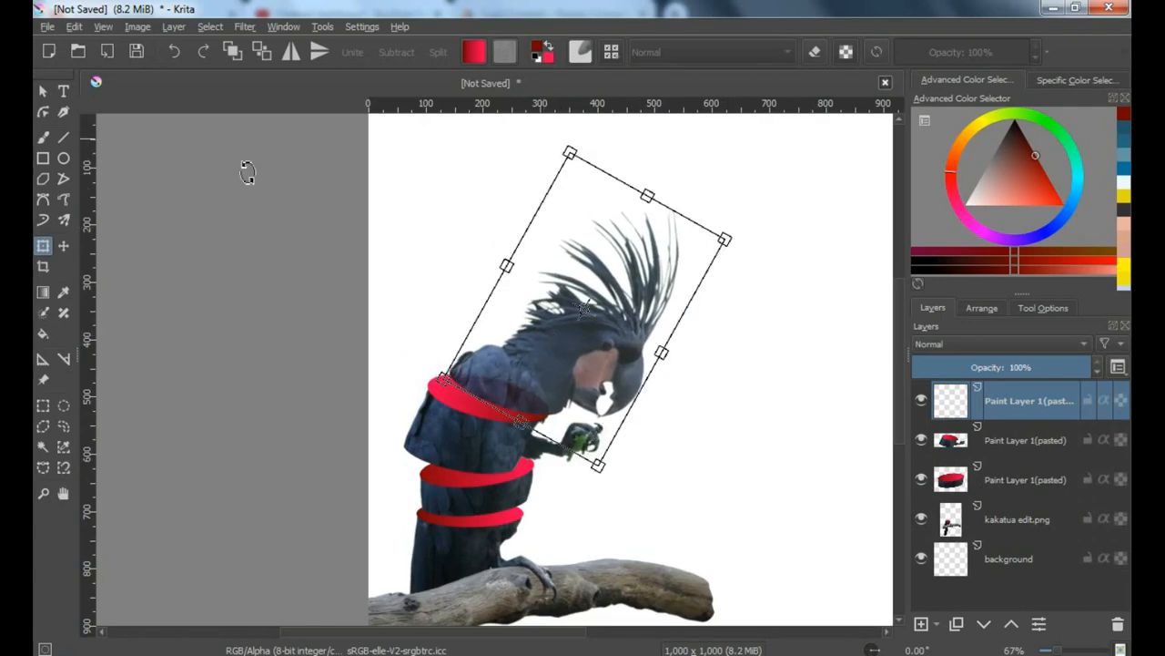
{"action": "key", "text": "Return"}
Review the sliced bird by hiding and showing the background, photo, middle slice and torso layers one after another
{"action": "scroll", "coordinate": [679, 474], "scroll_direction": "down", "scroll_amount": 1}
{"action": "left_click_drag", "start_coordinate": [679, 474], "coordinate": [522, 379]}
{"action": "scroll", "coordinate": [531, 345], "scroll_direction": "up", "scroll_amount": 1}
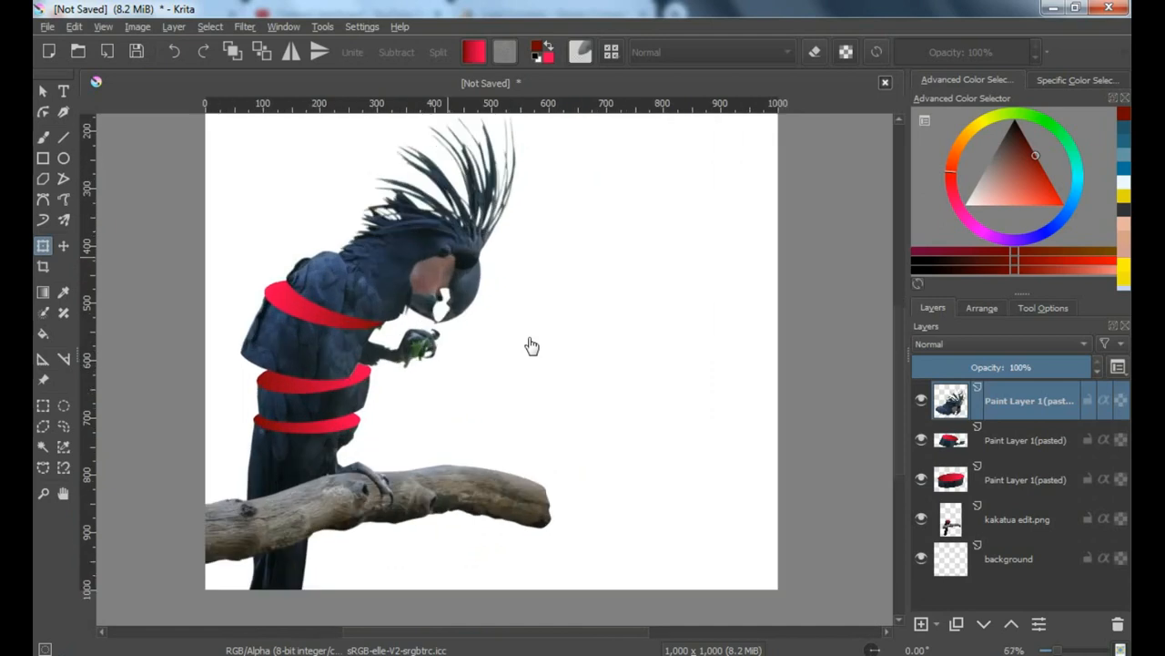
{"action": "left_click", "coordinate": [922, 554]}
{"action": "left_click", "coordinate": [922, 555]}
{"action": "left_click", "coordinate": [920, 515]}
{"action": "left_click", "coordinate": [920, 516]}
{"action": "left_click", "coordinate": [921, 479]}
{"action": "left_click", "coordinate": [921, 478]}
{"action": "left_click", "coordinate": [921, 440]}
{"action": "left_click", "coordinate": [920, 440]}
{"action": "left_click_drag", "start_coordinate": [798, 453], "coordinate": [812, 454]}
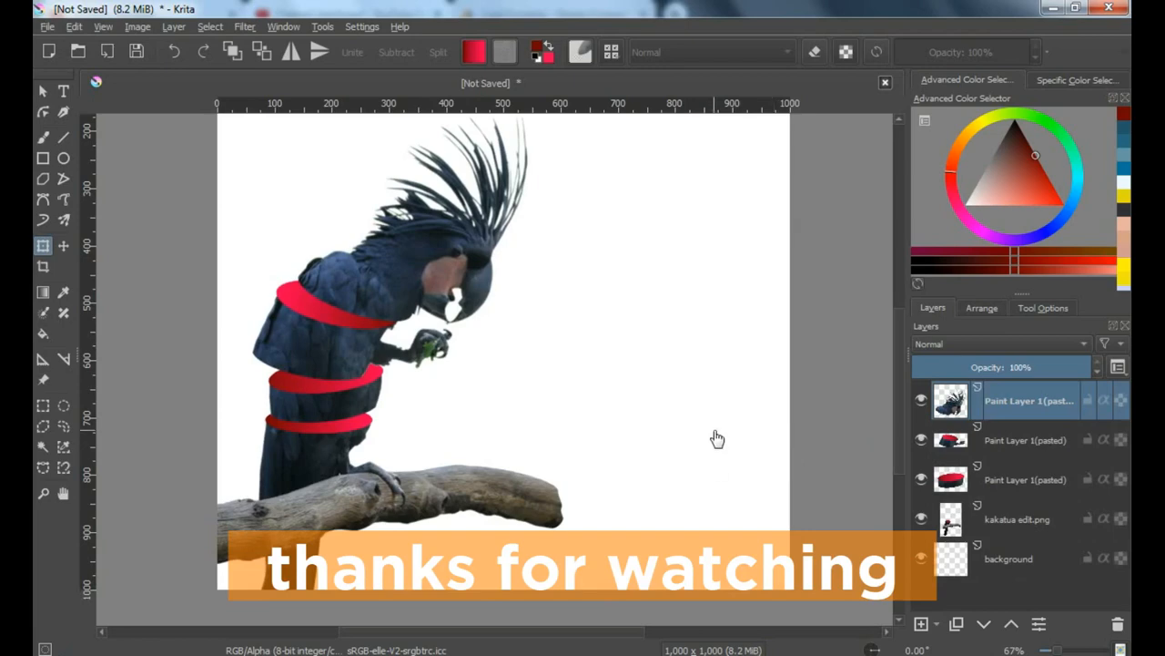
{"action": "left_click_drag", "start_coordinate": [717, 439], "coordinate": [705, 474]}
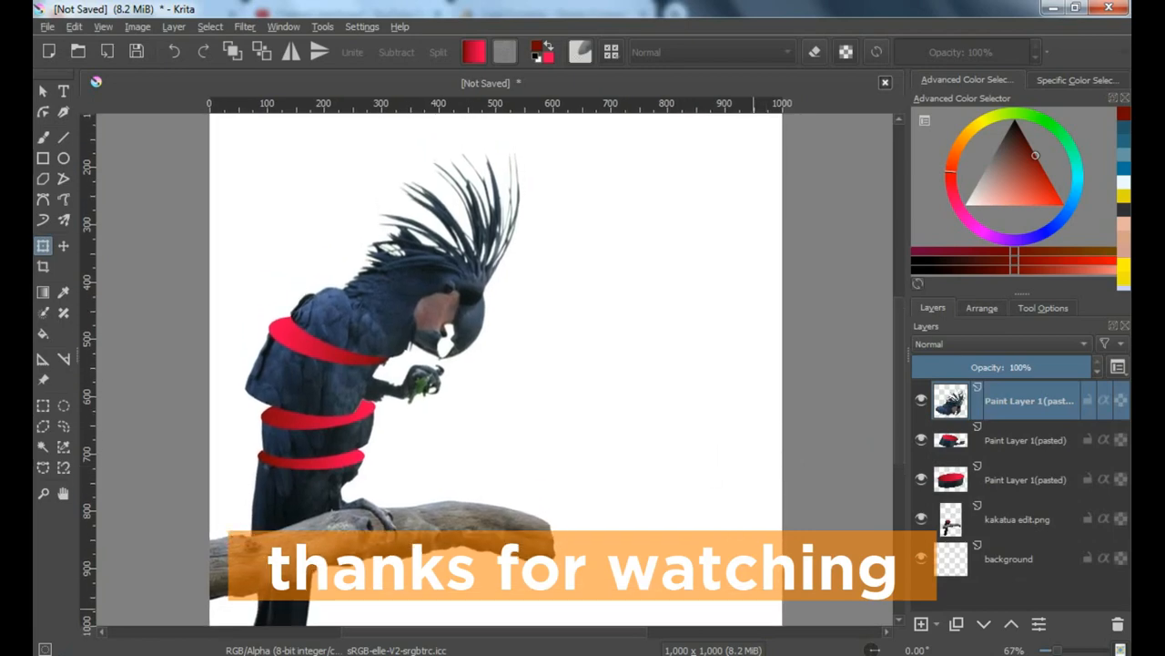